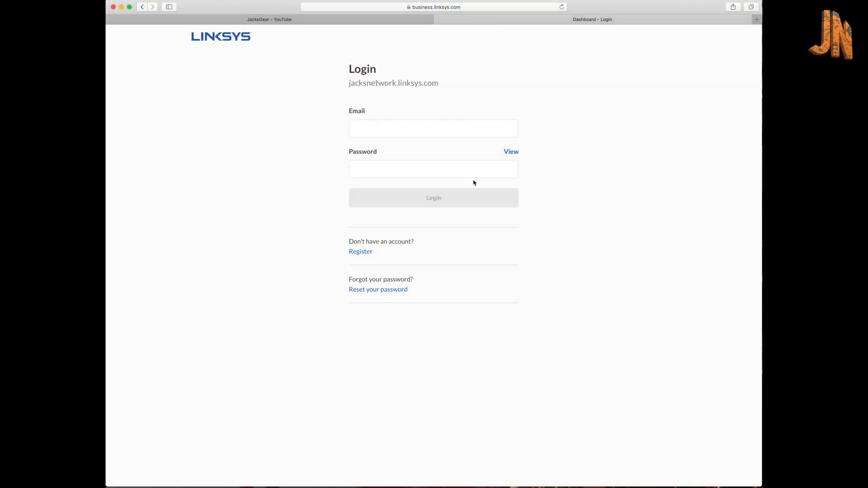
- Visit the registration form, return to the login page and start on the email field
{"action": "left_click", "coordinate": [360, 252]}
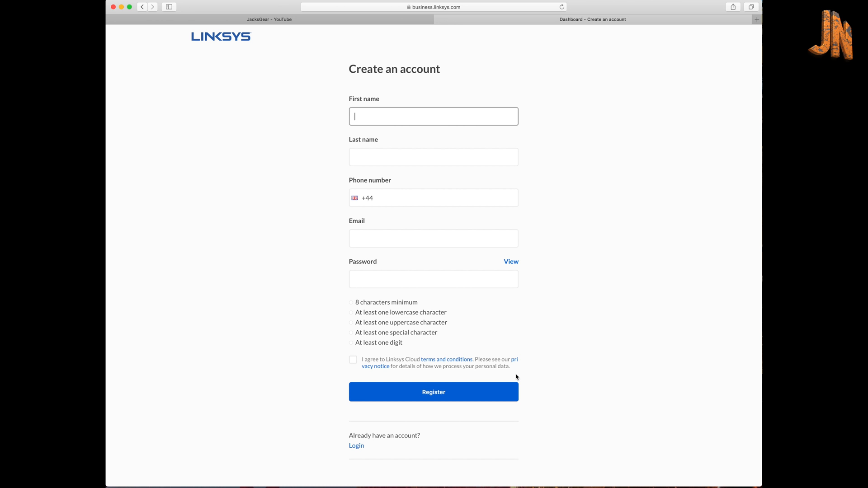
{"action": "left_click", "coordinate": [357, 446]}
{"action": "left_click", "coordinate": [446, 131]}
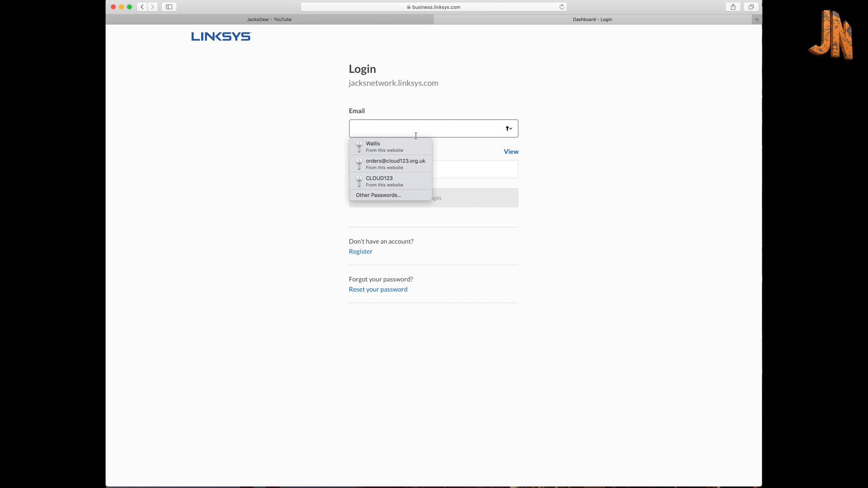
{"action": "left_click", "coordinate": [532, 170]}
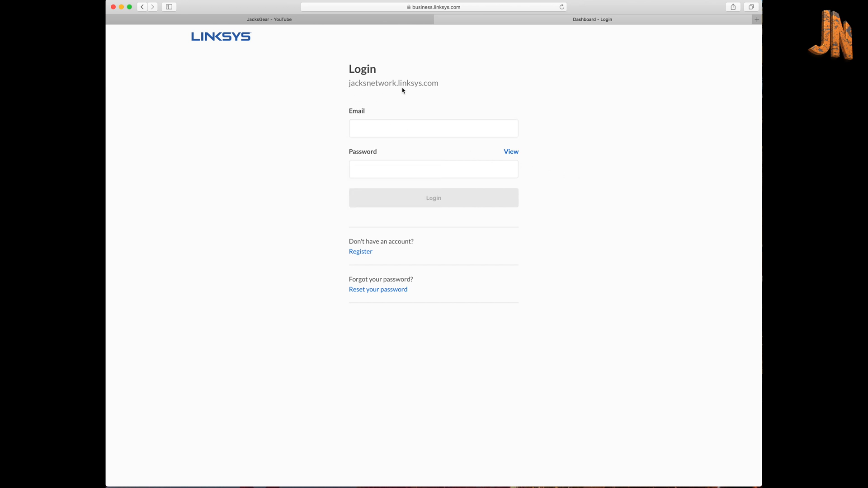
- Highlight the jacksnetwork login address and re-enter the sign-in email field
{"action": "left_click_drag", "start_coordinate": [442, 84], "coordinate": [348, 102]}
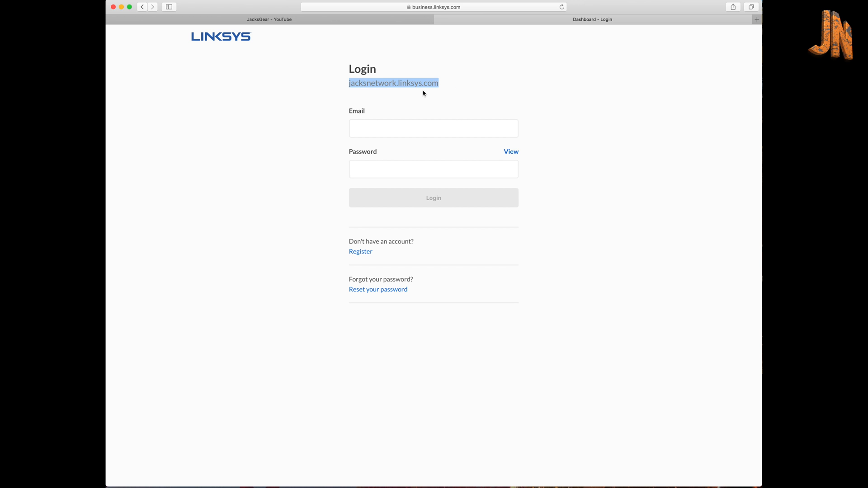
{"action": "left_click_drag", "start_coordinate": [393, 84], "coordinate": [347, 84]}
{"action": "left_click", "coordinate": [367, 105]}
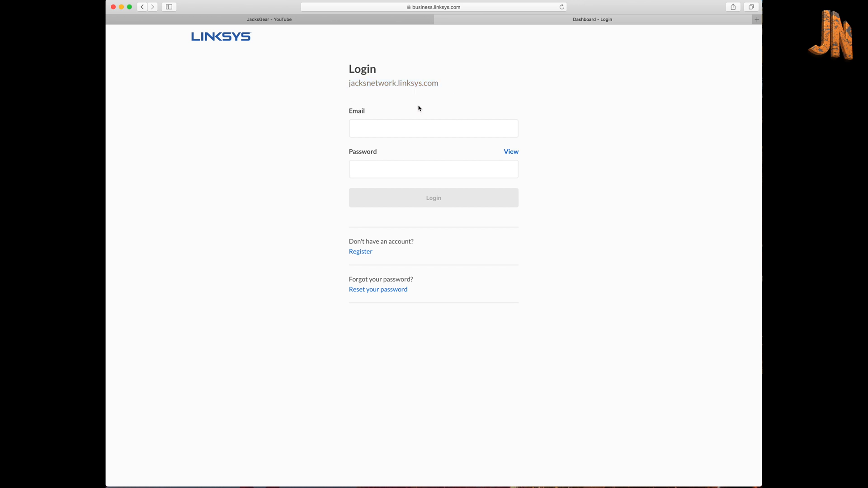
{"action": "left_click", "coordinate": [415, 129]}
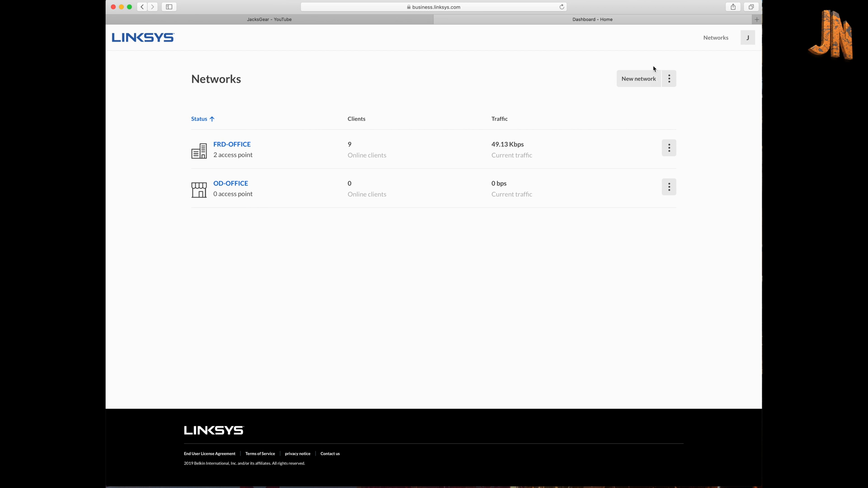
- Start a new network and name it OLDDEAN-FLAT, removing the THR- prefix
{"action": "left_click", "coordinate": [638, 78]}
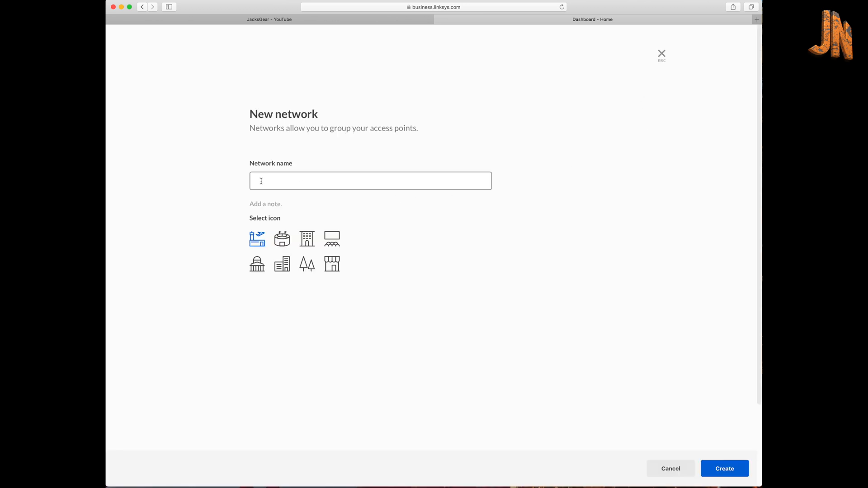
{"action": "left_click", "coordinate": [311, 185]}
{"action": "type", "text": "T"}
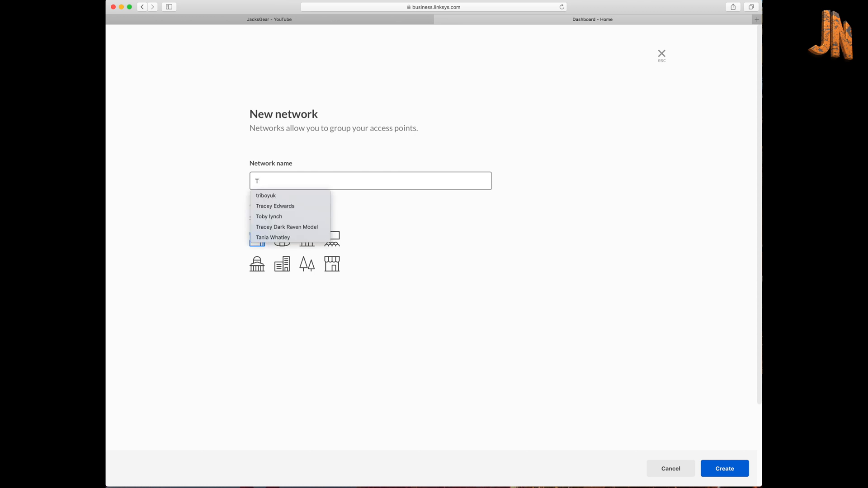
{"action": "type", "text": "HR-OLDDEAN"}
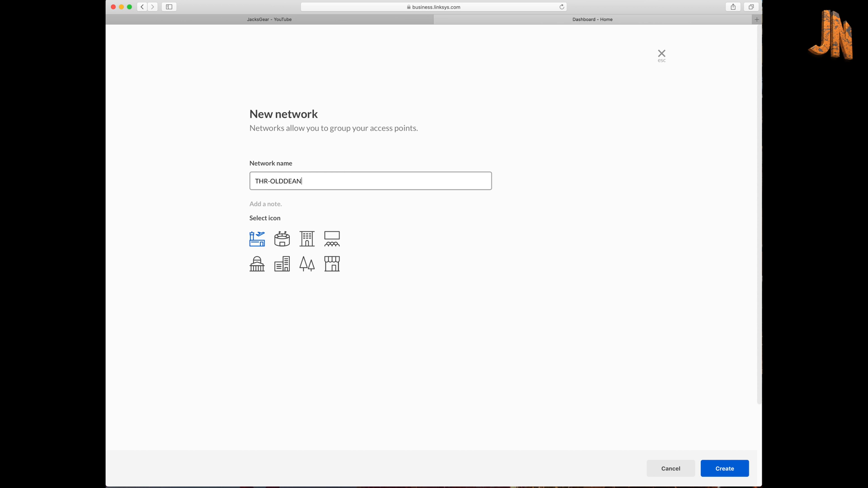
{"action": "left_click", "coordinate": [271, 181]}
{"action": "key", "text": "BackSpace"}
{"action": "key", "text": "BackSpace"}
{"action": "key", "text": "BackSpace"}
{"action": "left_click", "coordinate": [297, 181]}
{"action": "type", "text": "-FLAT"}
- Choose the office building icon for the network instead of the store icon
{"action": "left_click", "coordinate": [332, 265]}
{"action": "left_click", "coordinate": [308, 240]}
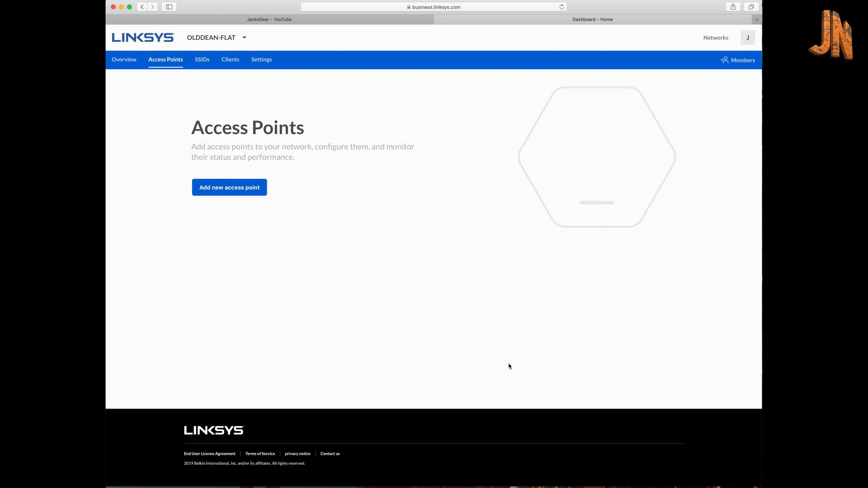
{"action": "left_click", "coordinate": [229, 187]}
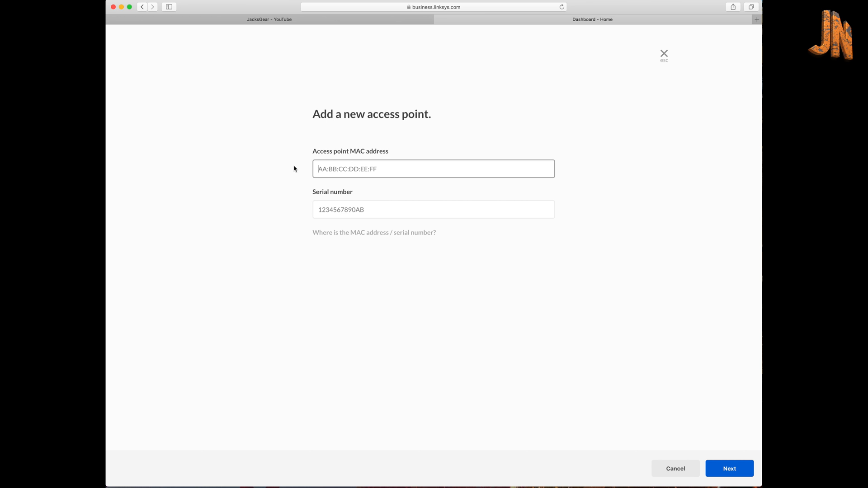
{"action": "left_click", "coordinate": [366, 209]}
{"action": "type", "text": "26G10S0C803135"}
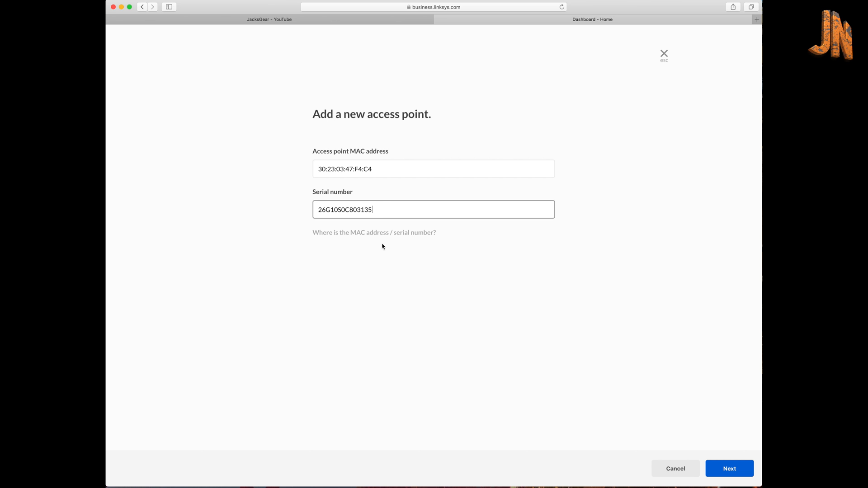
- Submit the discovered device, name it HallWay-AP and add it to OLDDEAN-FLAT
{"action": "left_click", "coordinate": [724, 468]}
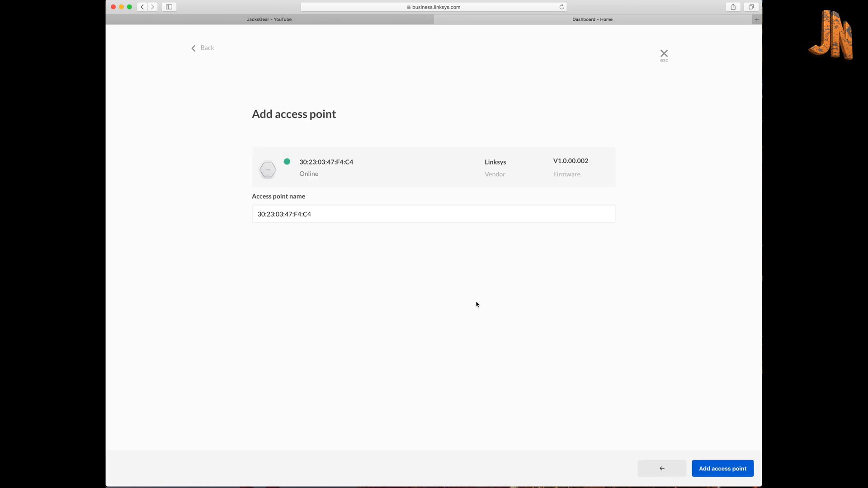
{"action": "left_click_drag", "start_coordinate": [326, 213], "coordinate": [238, 219]}
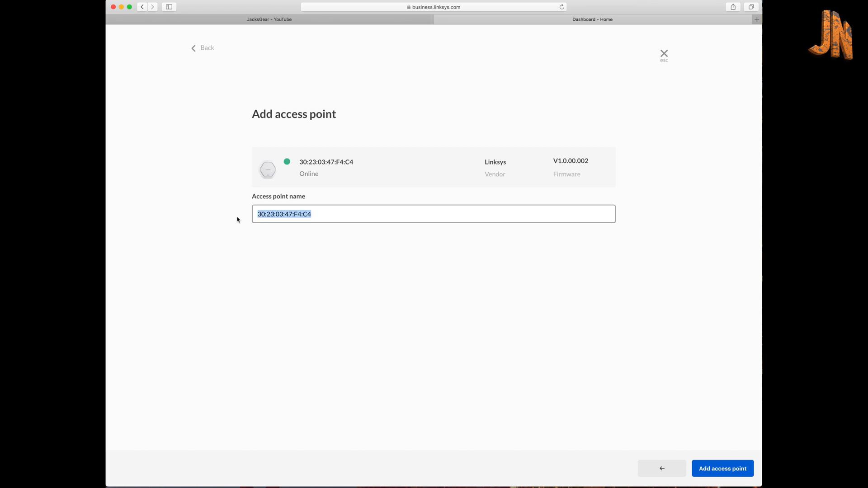
{"action": "type", "text": "Hallway"}
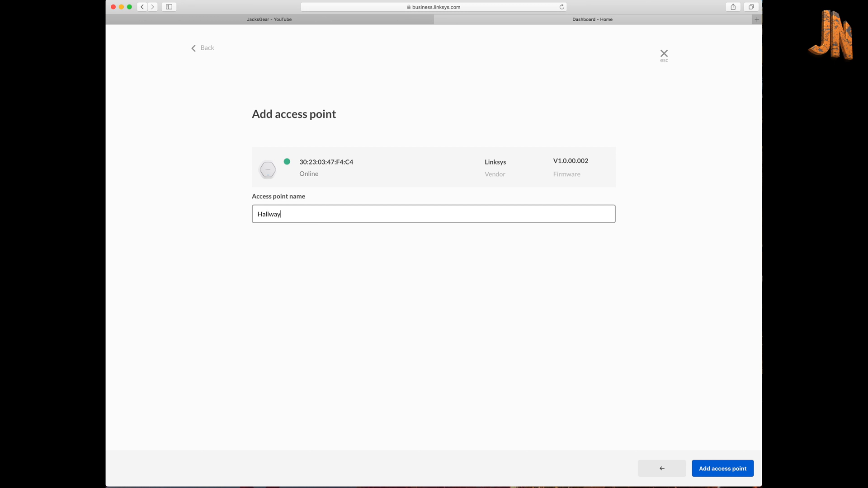
{"action": "key", "text": "BackSpace"}
{"action": "key", "text": "BackSpace"}
{"action": "key", "text": "BackSpace"}
{"action": "key", "text": "BackSpace"}
{"action": "type", "text": "allWAy"}
{"action": "key", "text": "BackSpace"}
{"action": "key", "text": "BackSpace"}
{"action": "type", "text": "ay_"}
{"action": "key", "text": "BackSpace"}
{"action": "type", "text": "-AP"}
{"action": "left_click", "coordinate": [722, 469]}
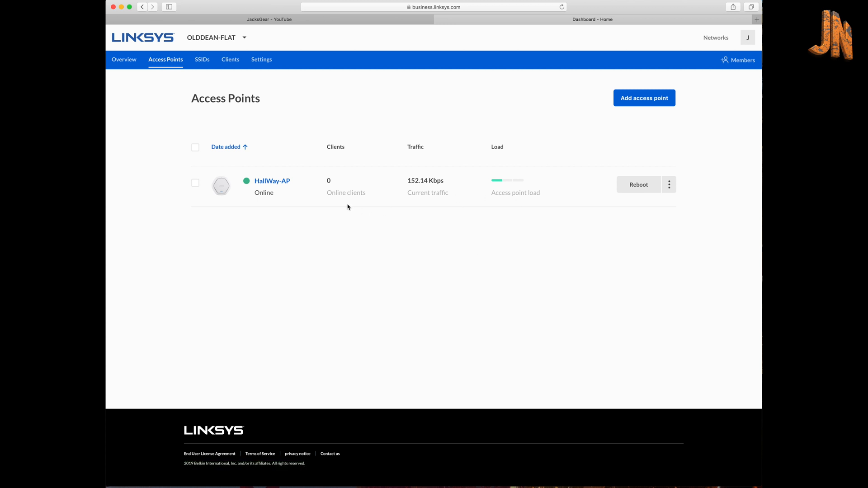
- Check HallWay-AP's firmware and confirm V1.0.00.002 is already the newest version
{"action": "left_click", "coordinate": [278, 182]}
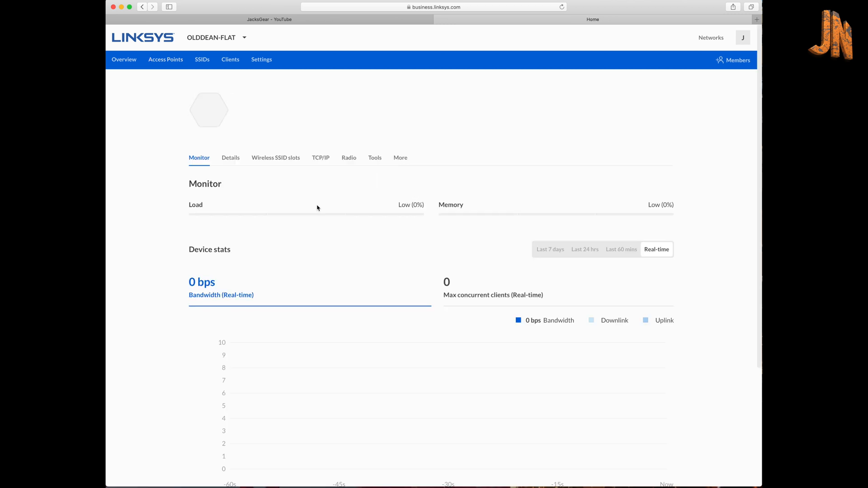
{"action": "left_click", "coordinate": [231, 157]}
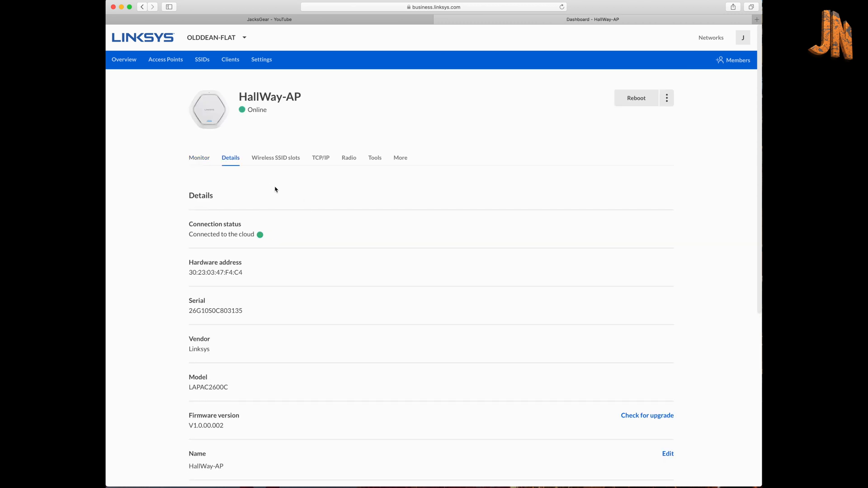
{"action": "scroll", "coordinate": [276, 189], "scroll_direction": "down", "scroll_amount": 4}
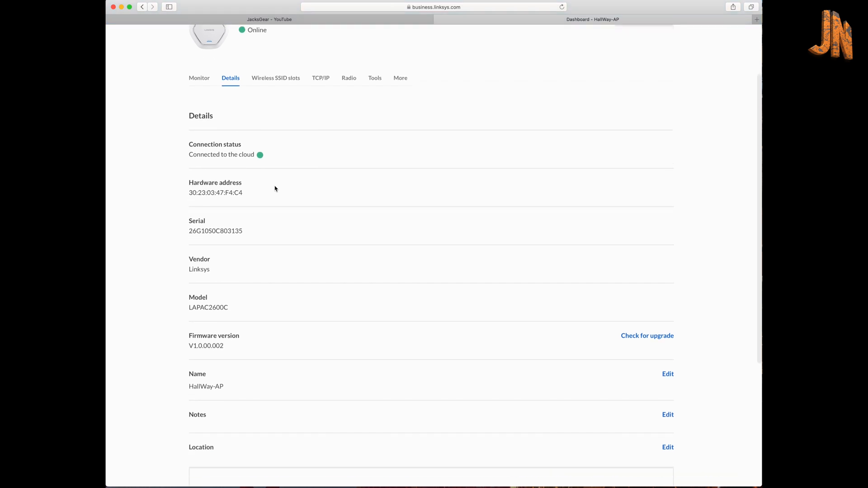
{"action": "scroll", "coordinate": [275, 188], "scroll_direction": "down", "scroll_amount": 3}
{"action": "left_click", "coordinate": [651, 235]}
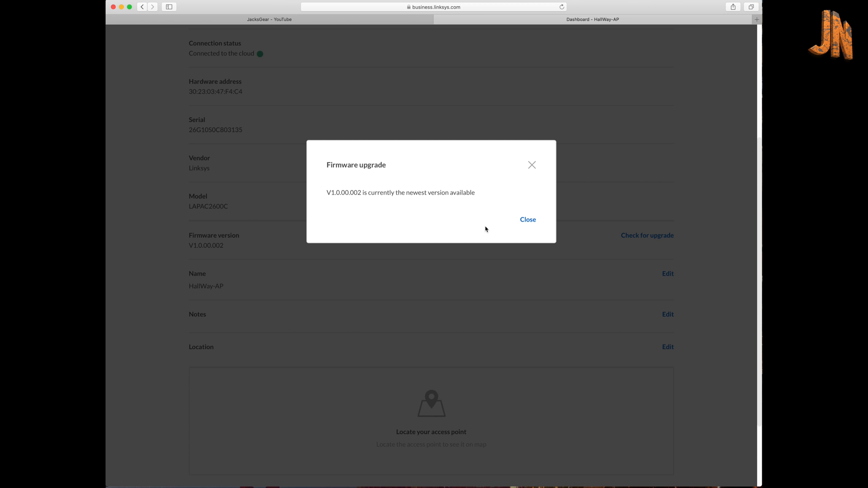
{"action": "left_click", "coordinate": [524, 225]}
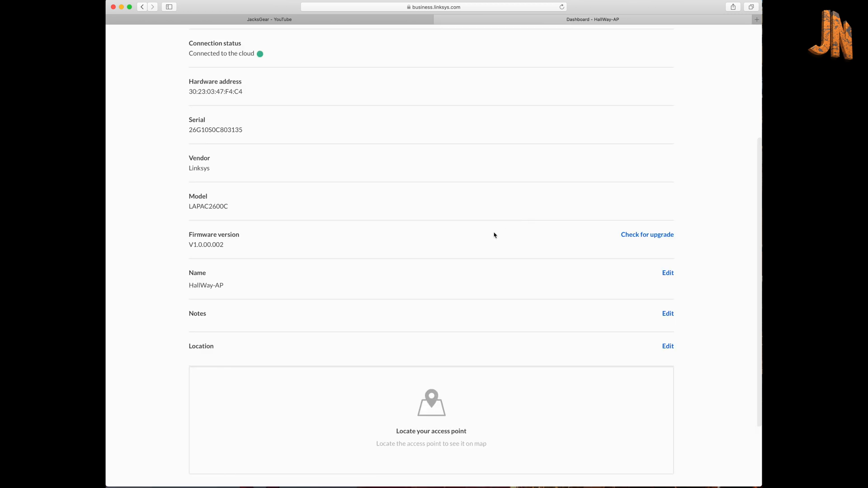
{"action": "scroll", "coordinate": [494, 234], "scroll_direction": "up", "scroll_amount": 5}
{"action": "scroll", "coordinate": [495, 235], "scroll_direction": "up", "scroll_amount": 3}
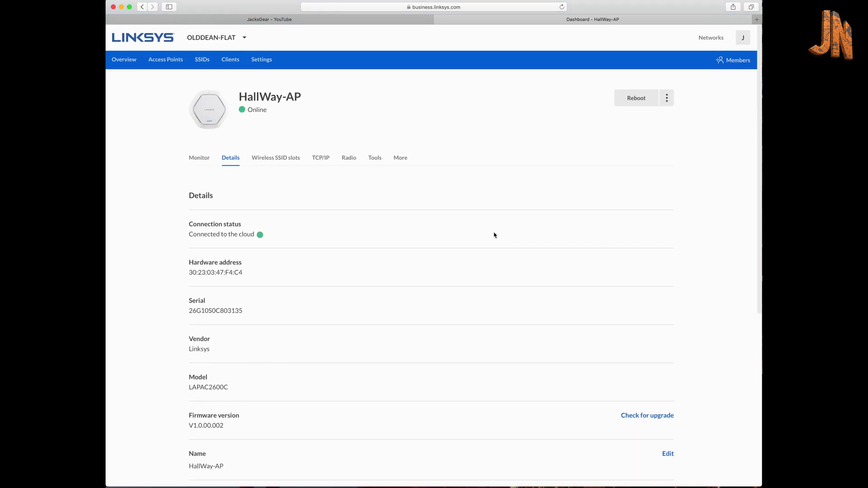
- Go from HallWay-AP's empty SSID slots to creating a new wireless name
{"action": "left_click", "coordinate": [271, 158]}
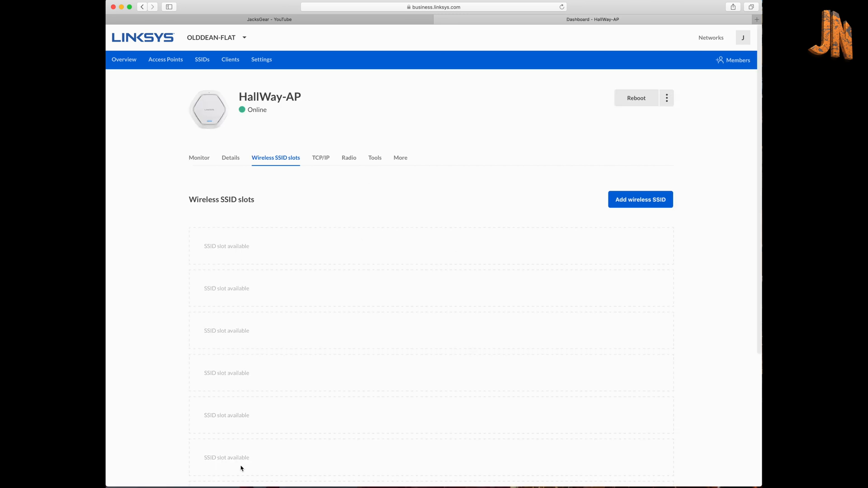
{"action": "scroll", "coordinate": [283, 447], "scroll_direction": "down", "scroll_amount": 3}
{"action": "scroll", "coordinate": [282, 447], "scroll_direction": "down", "scroll_amount": 1}
{"action": "scroll", "coordinate": [292, 373], "scroll_direction": "up", "scroll_amount": 5}
{"action": "left_click", "coordinate": [658, 199]}
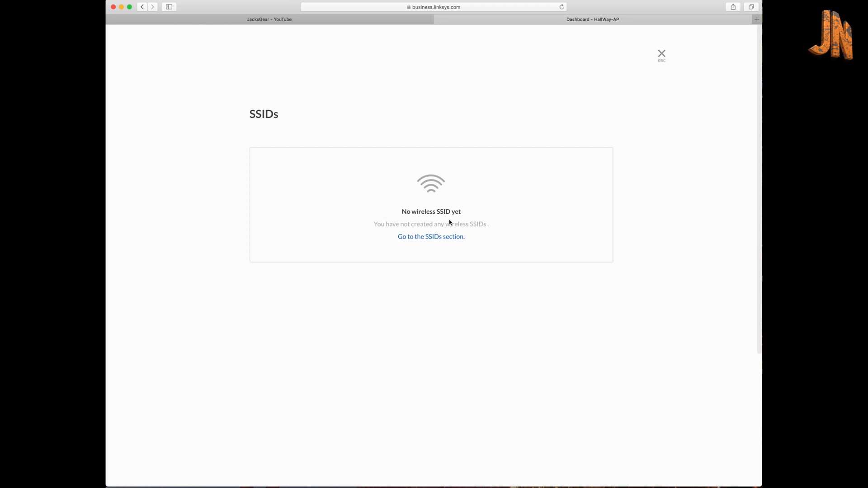
{"action": "left_click", "coordinate": [432, 236]}
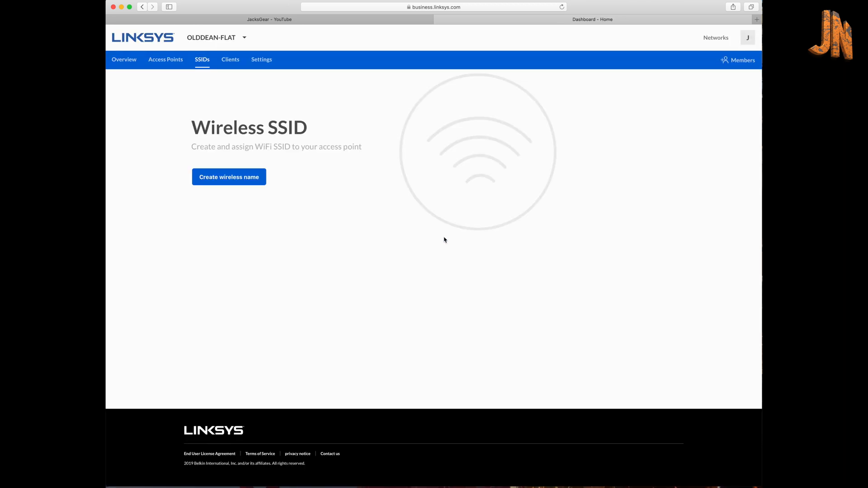
{"action": "left_click", "coordinate": [229, 177]}
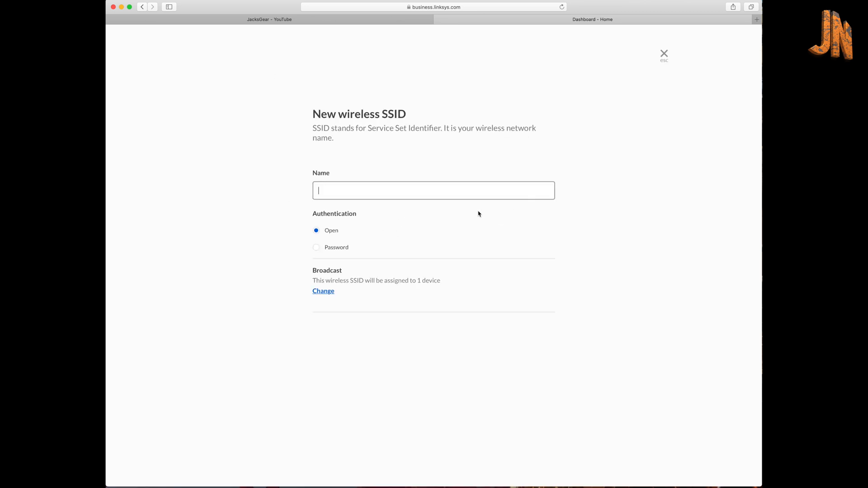
{"action": "type", "text": "C"}
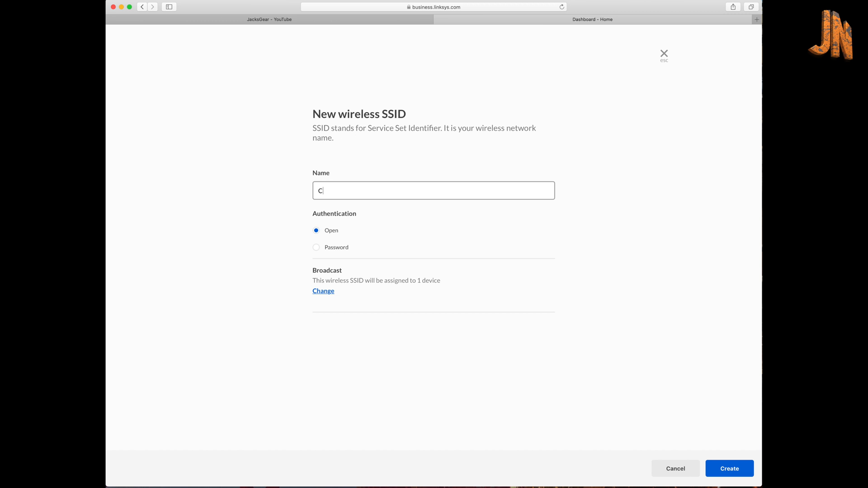
{"action": "type", "text": "LOUSD"}
- Create the WPA2 password-protected SSID CLOUD123
{"action": "key", "text": "BackSpace"}
{"action": "key", "text": "BackSpace"}
{"action": "key", "text": "BackSpace"}
{"action": "key", "text": "BackSpace"}
{"action": "key", "text": "BackSpace"}
{"action": "type", "text": "CLOUD123"}
{"action": "left_click", "coordinate": [318, 247]}
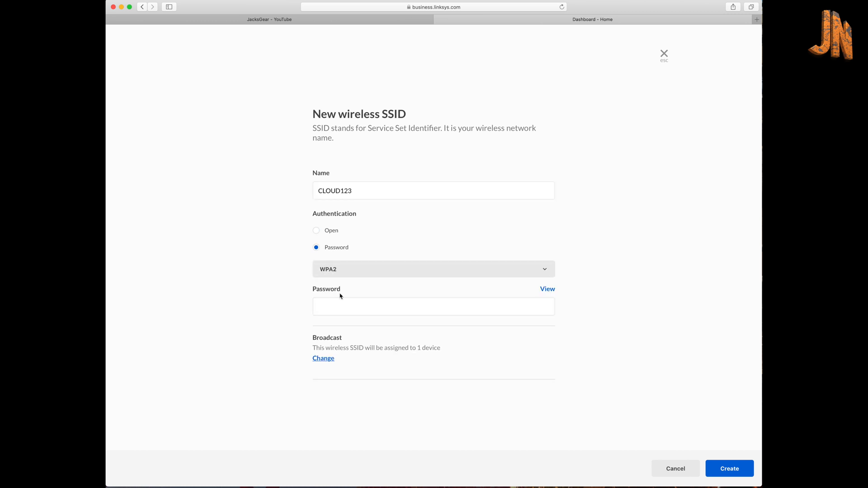
{"action": "left_click", "coordinate": [337, 306]}
{"action": "type", "text": "•••••••••"}
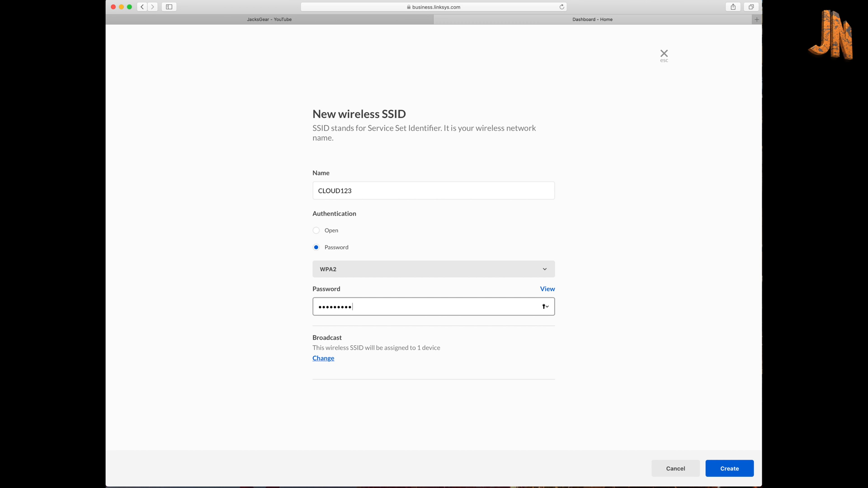
{"action": "type", "text": "•••"}
{"action": "key", "text": "BackSpace"}
{"action": "key", "text": "BackSpace"}
{"action": "key", "text": "BackSpace"}
{"action": "key", "text": "BackSpace"}
{"action": "key", "text": "BackSpace"}
{"action": "key", "text": "BackSpace"}
{"action": "key", "text": "BackSpace"}
{"action": "key", "text": "BackSpace"}
{"action": "key", "text": "BackSpace"}
{"action": "type", "text": "•••••••••••"}
{"action": "key", "text": "Return"}
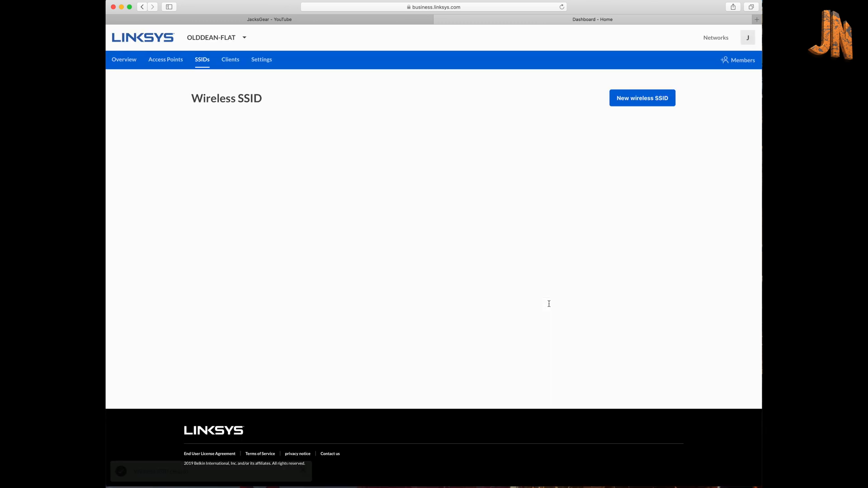
- Create a second WPA2 password-protected SSID named Wallis
{"action": "left_click", "coordinate": [650, 98]}
{"action": "type", "text": "Wallis"}
{"action": "left_click", "coordinate": [326, 248]}
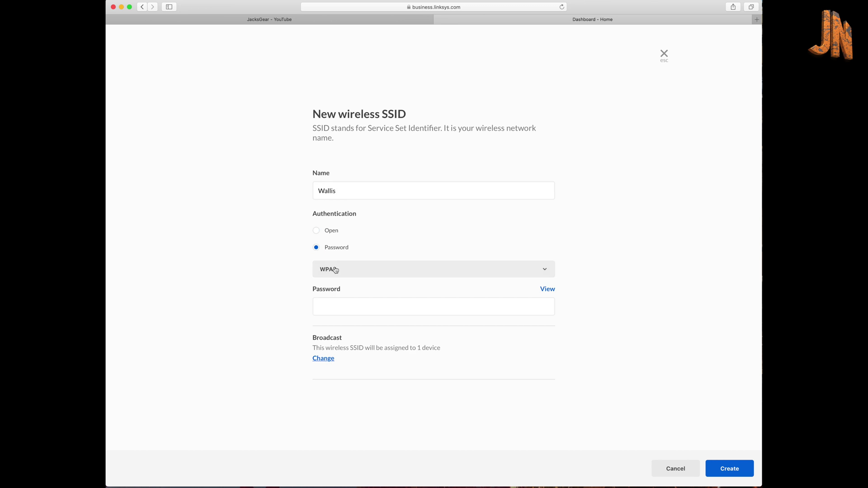
{"action": "left_click", "coordinate": [329, 305]}
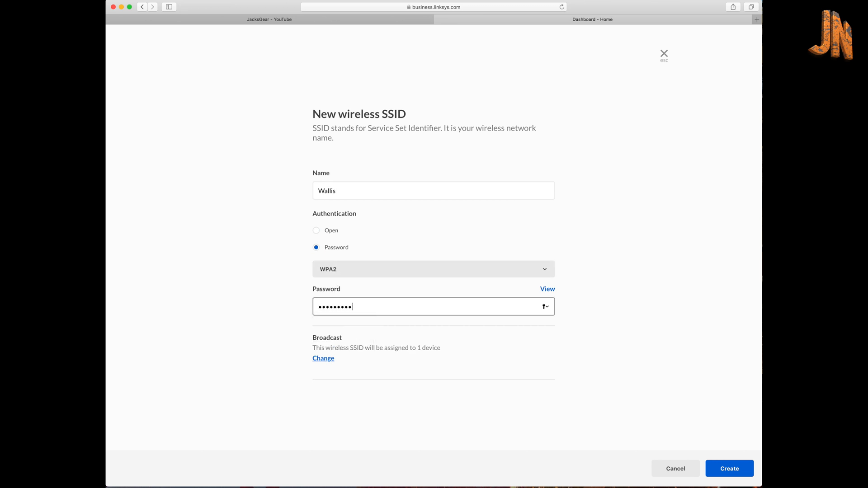
{"action": "left_click", "coordinate": [729, 469]}
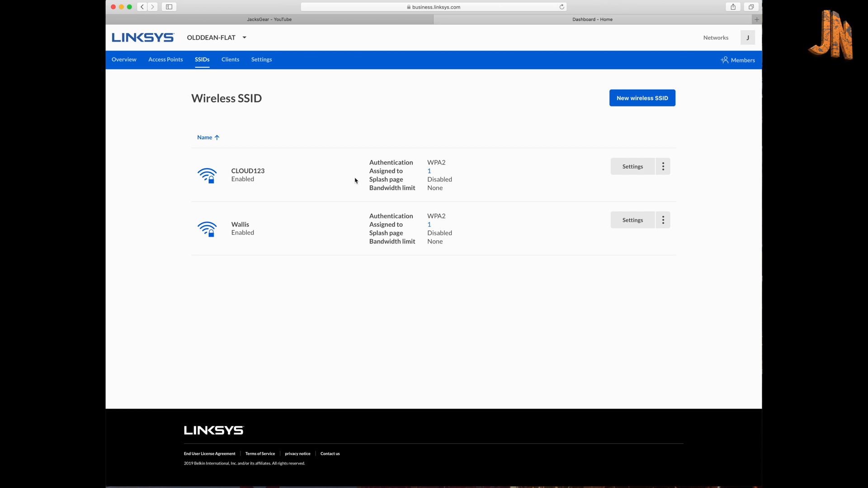
- Enable the per-wireless bandwidth limit for CLOUD123, keeping the slider at Unlimited
{"action": "left_click", "coordinate": [623, 167]}
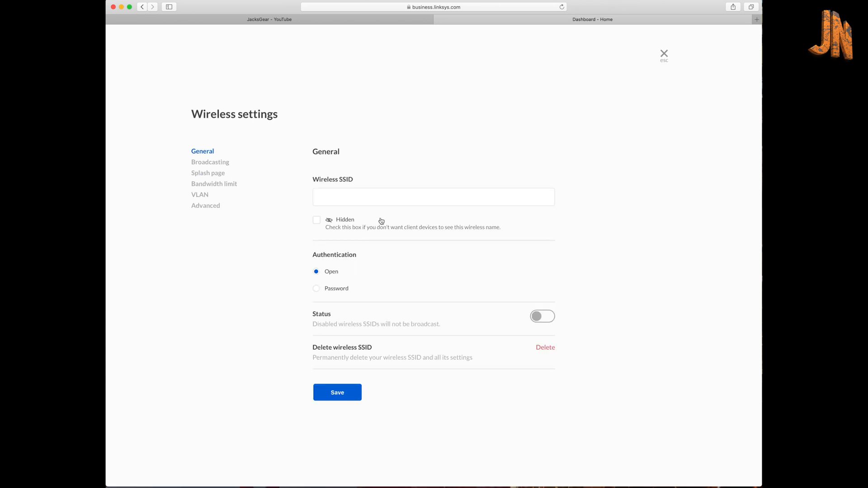
{"action": "left_click", "coordinate": [210, 185]}
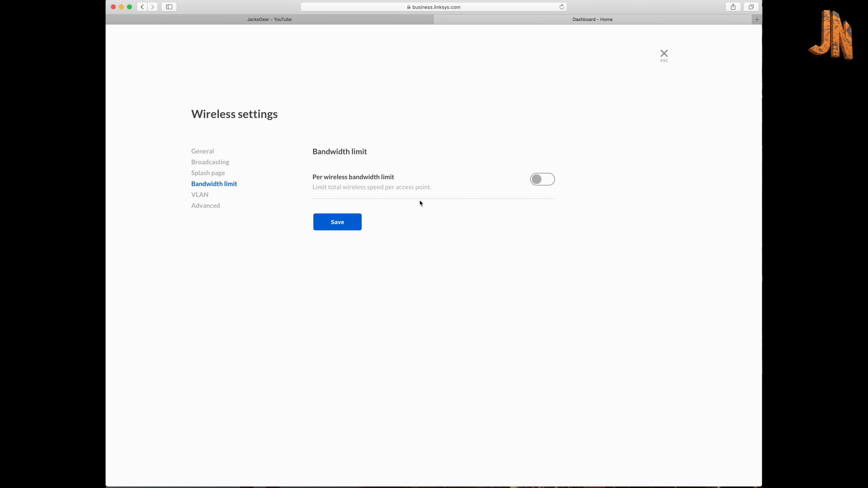
{"action": "left_click", "coordinate": [544, 183]}
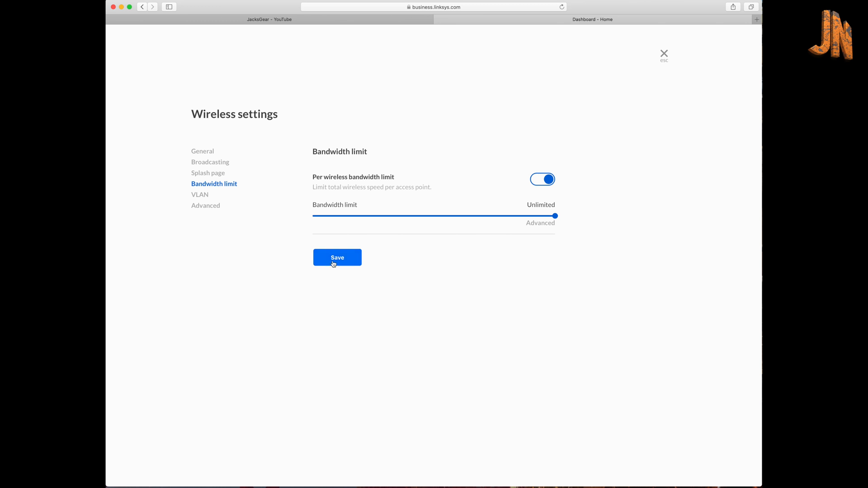
{"action": "mouse_move", "coordinate": [554, 216]}
{"action": "left_mouse_down"}
{"action": "mouse_move", "coordinate": [401, 217]}
{"action": "mouse_move", "coordinate": [554, 217]}
{"action": "left_mouse_up"}
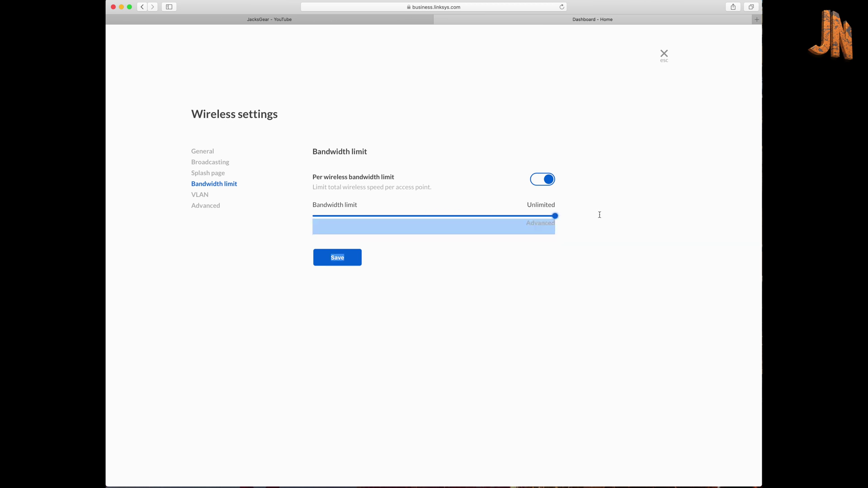
- Save the Unlimited bandwidth setting and return to the SSID list
{"action": "left_click", "coordinate": [339, 259]}
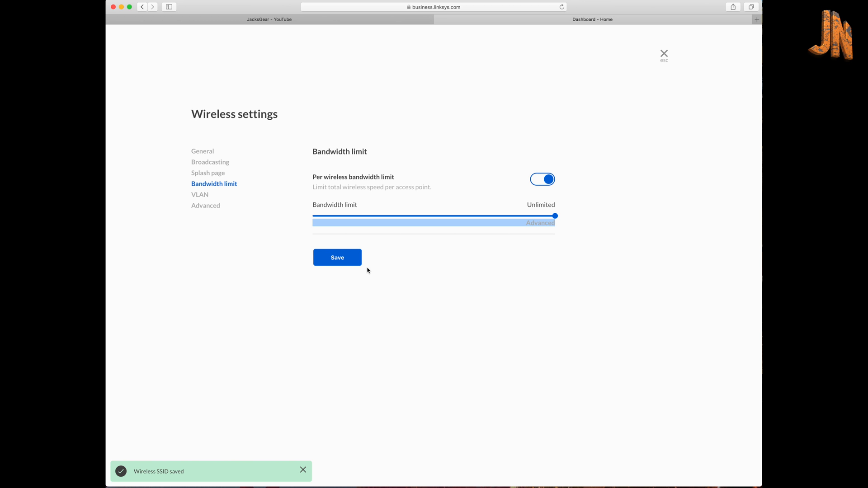
{"action": "left_click", "coordinate": [342, 260]}
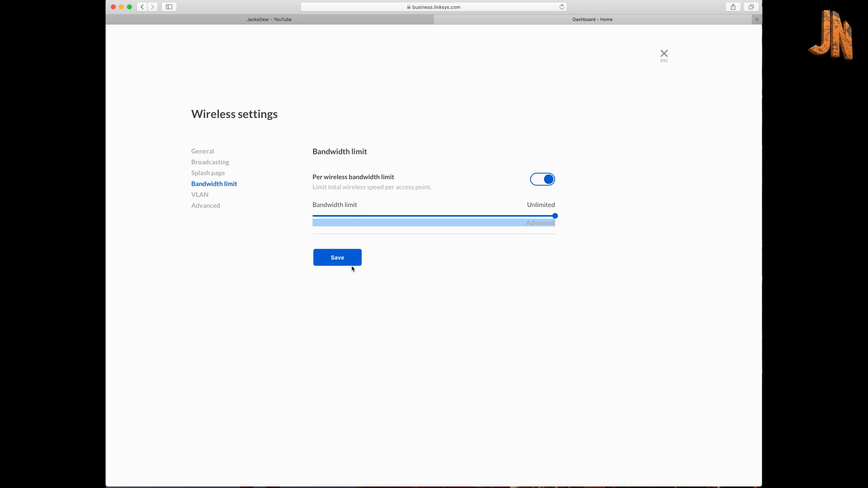
{"action": "left_click", "coordinate": [663, 53]}
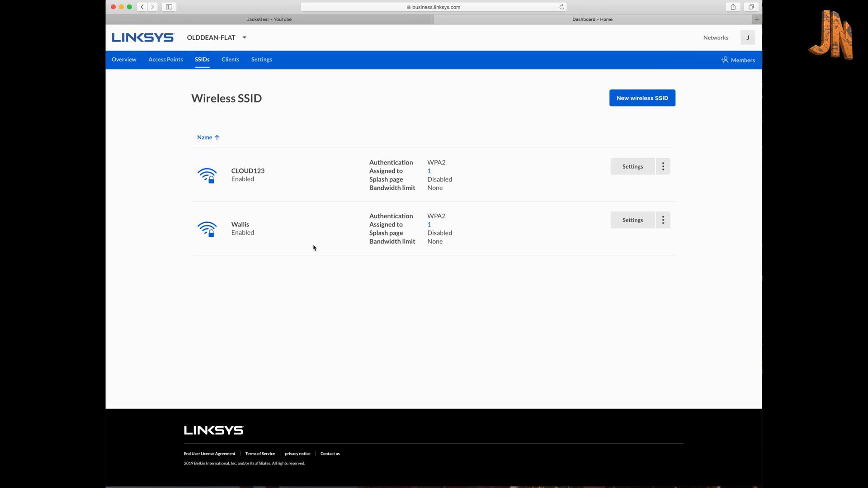
- Enable and save an Unlimited bandwidth limit for the Wallis network
{"action": "left_click", "coordinate": [631, 222]}
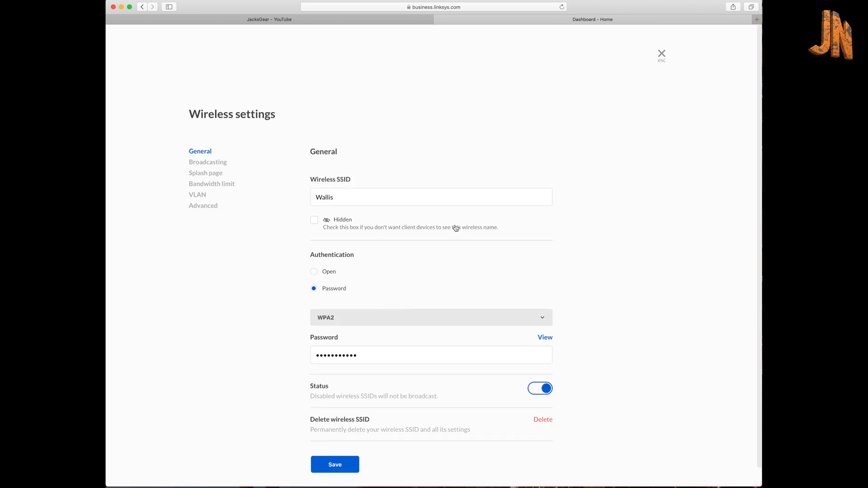
{"action": "left_click", "coordinate": [211, 184]}
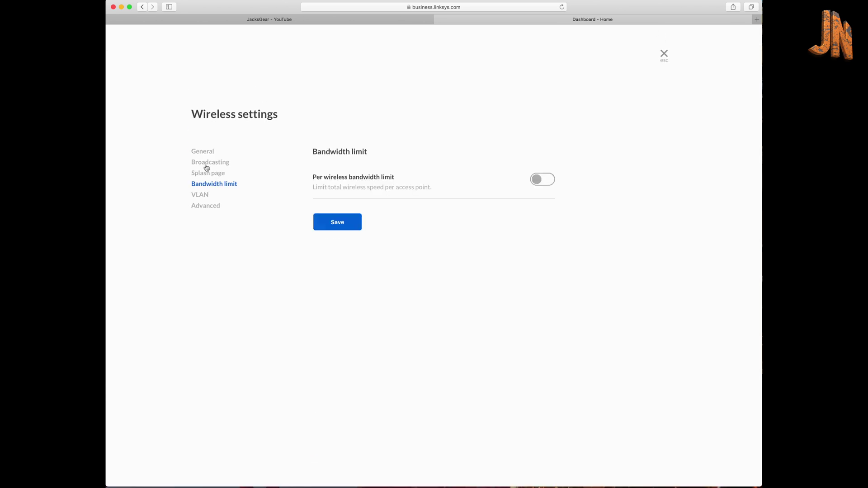
{"action": "left_click", "coordinate": [537, 181]}
{"action": "left_click", "coordinate": [338, 258]}
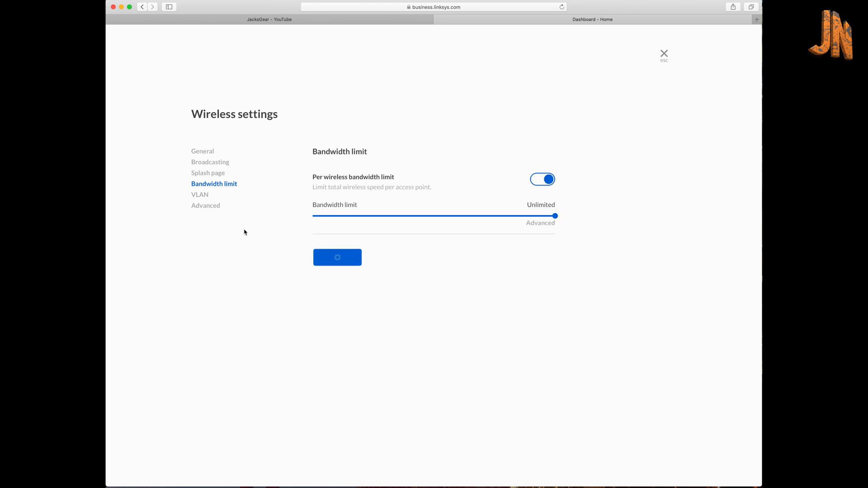
- Turn on client isolation in Wallis's advanced settings and save it
{"action": "left_click", "coordinate": [212, 206]}
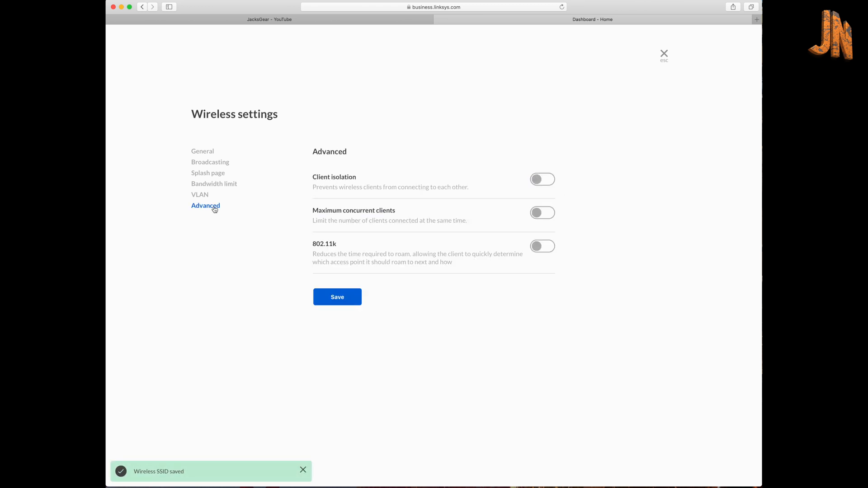
{"action": "left_click", "coordinate": [536, 181]}
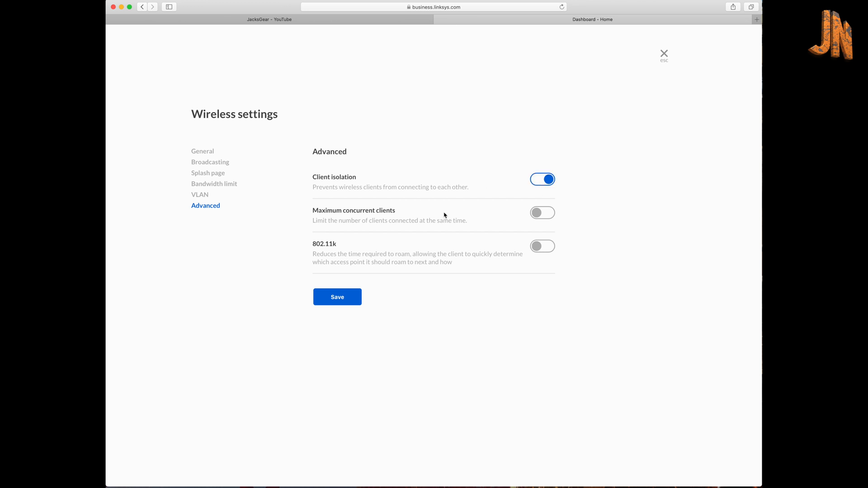
{"action": "left_click", "coordinate": [339, 302]}
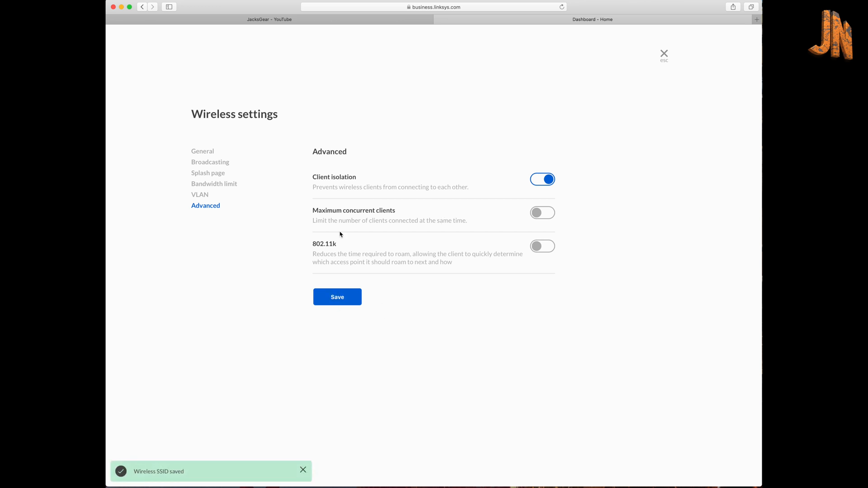
- Try the maximum concurrent clients cap (36, then 1), leave it off and close settings
{"action": "left_click", "coordinate": [541, 213]}
{"action": "mouse_move", "coordinate": [311, 249]}
{"action": "left_mouse_down"}
{"action": "mouse_move", "coordinate": [447, 249]}
{"action": "mouse_move", "coordinate": [309, 251]}
{"action": "left_mouse_up"}
{"action": "left_click", "coordinate": [595, 243]}
{"action": "left_click", "coordinate": [546, 214]}
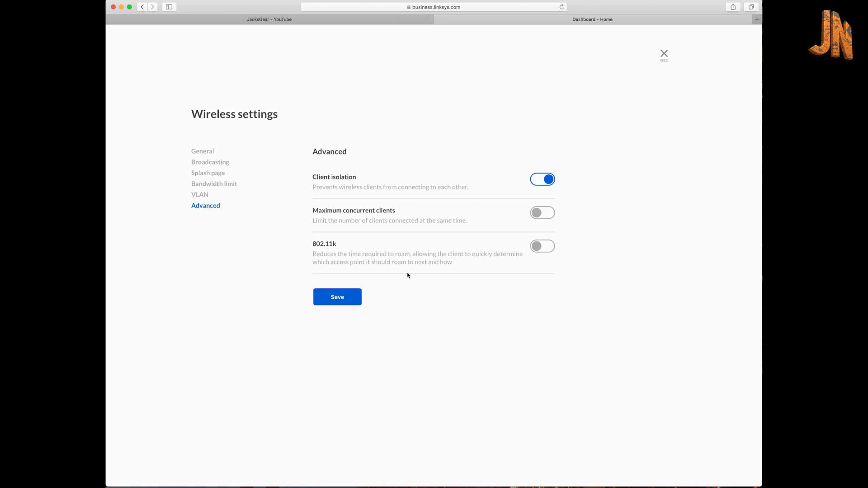
{"action": "left_click", "coordinate": [664, 53]}
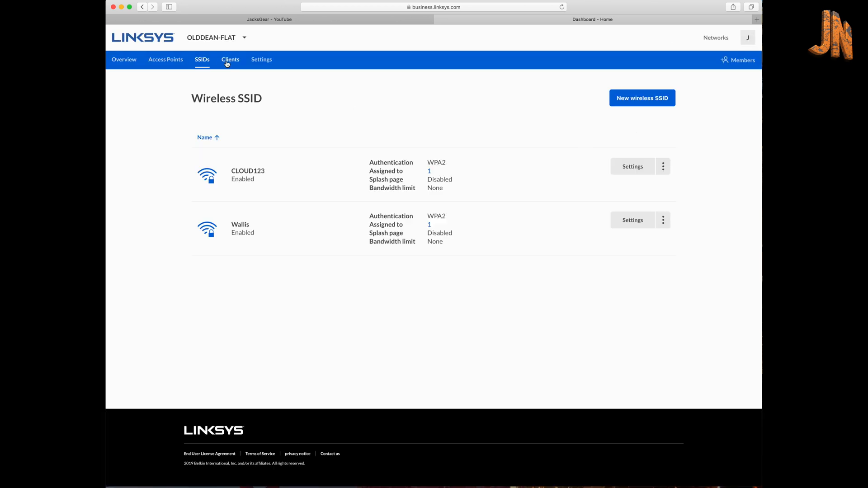
- View HallWay-AP's wireless SSID slots listing CLOUD123 and Wallis, dismissing the add dialog
{"action": "left_click", "coordinate": [165, 60]}
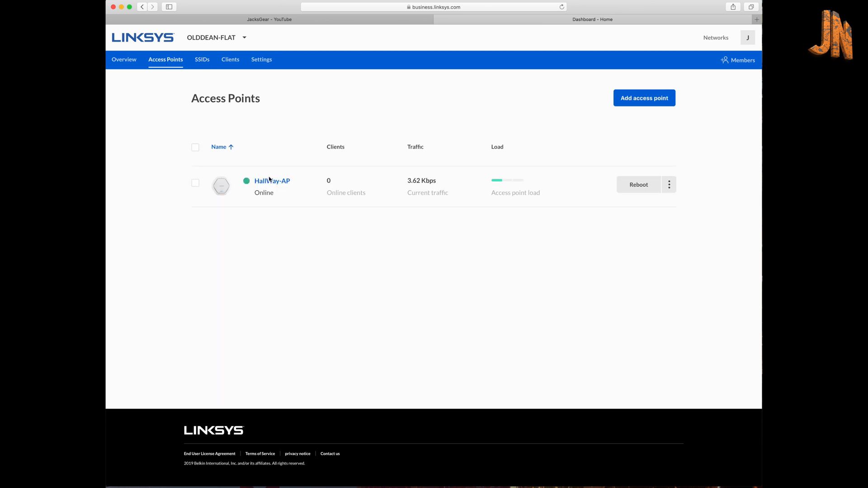
{"action": "left_click", "coordinate": [270, 182]}
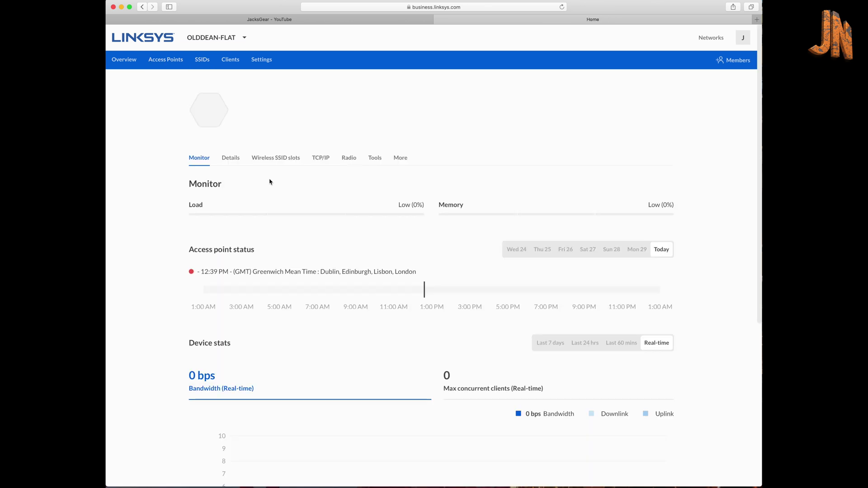
{"action": "left_click", "coordinate": [278, 157]}
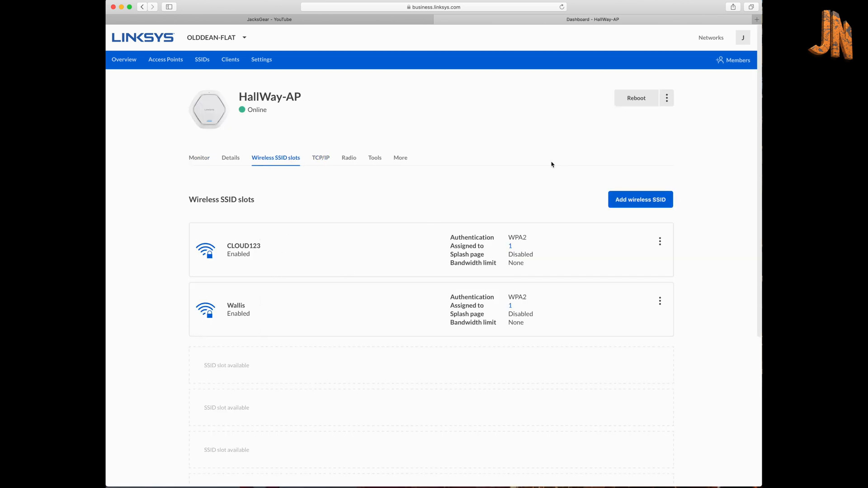
{"action": "left_click", "coordinate": [625, 201]}
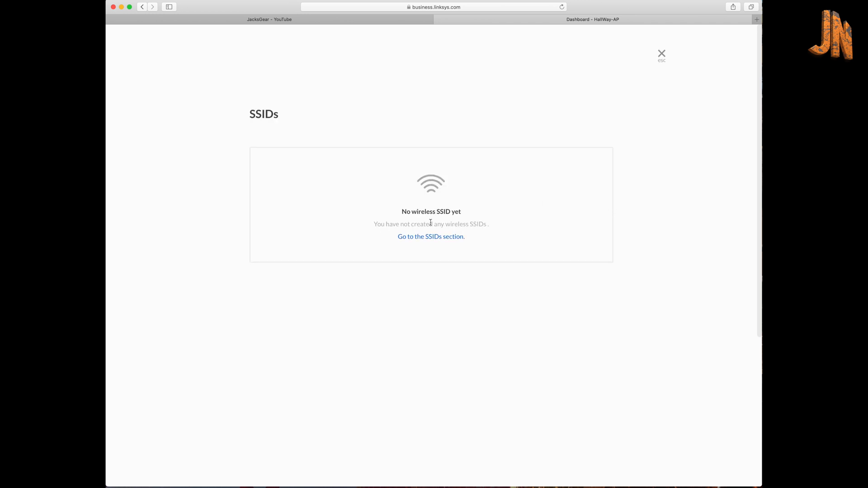
{"action": "key", "text": "Escape"}
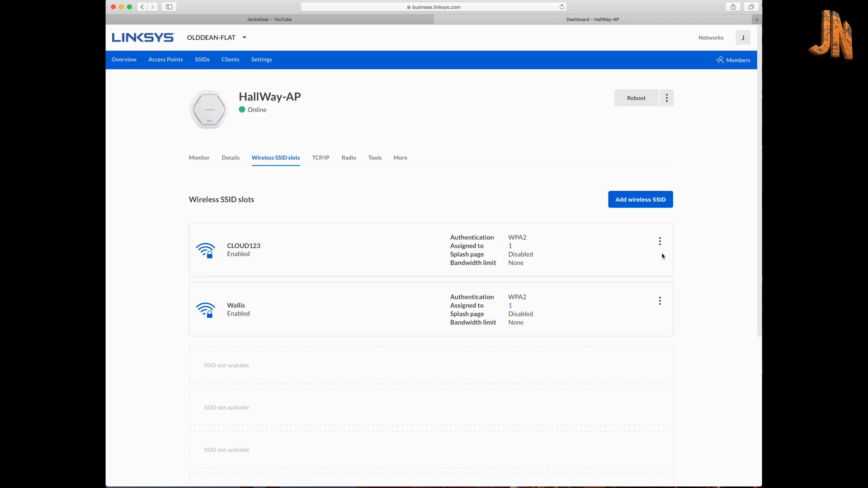
- Delete the CLOUD123 and Wallis SSID slots from HallWay-AP, confirming each removal
{"action": "left_click", "coordinate": [660, 242]}
{"action": "left_click", "coordinate": [583, 284]}
{"action": "left_click", "coordinate": [526, 220]}
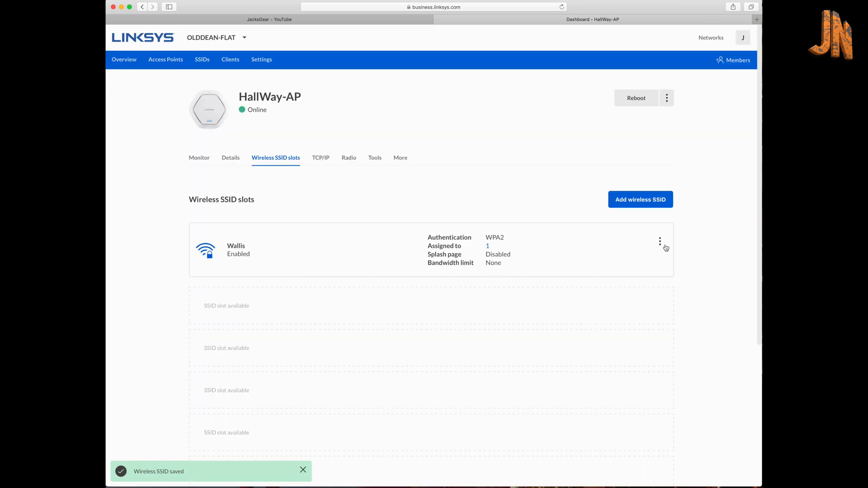
{"action": "left_click", "coordinate": [659, 242]}
{"action": "left_click", "coordinate": [633, 284]}
{"action": "left_click", "coordinate": [526, 220]}
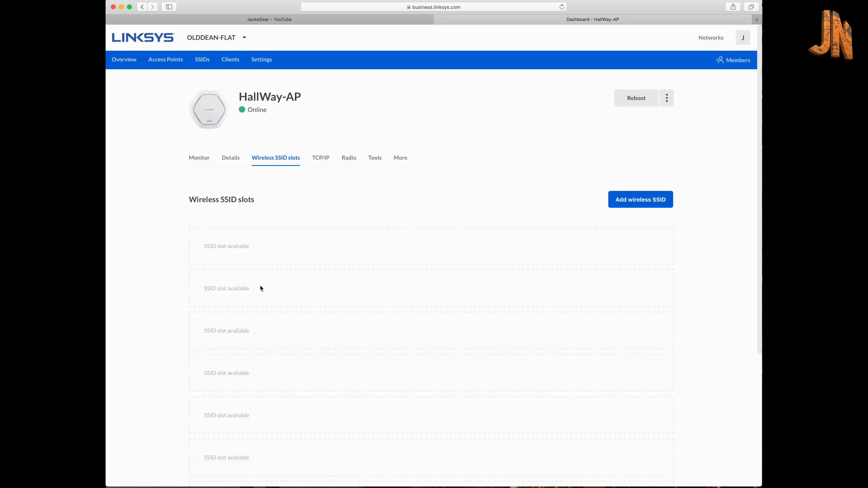
- Bring up the list of wireless SSIDs available to add to HallWay-AP
{"action": "left_click", "coordinate": [640, 199]}
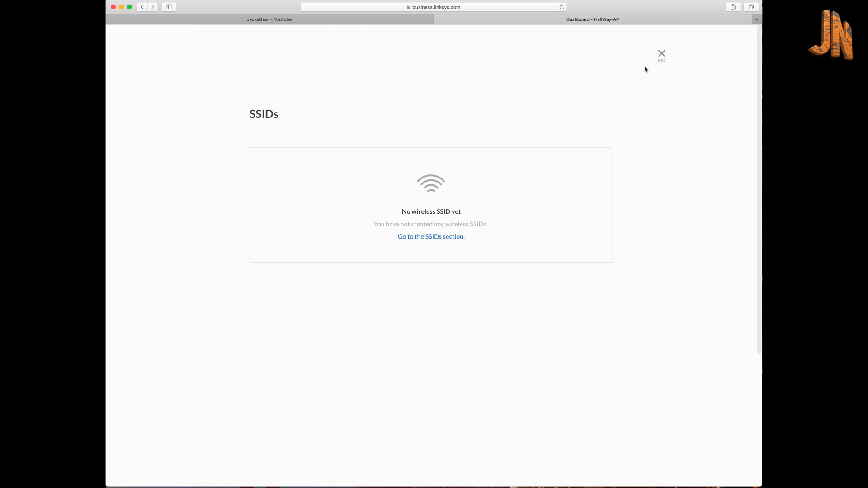
- Return via the SSIDs and Access Points lists to HallWay-AP's wireless SSID slots
{"action": "left_click", "coordinate": [662, 54]}
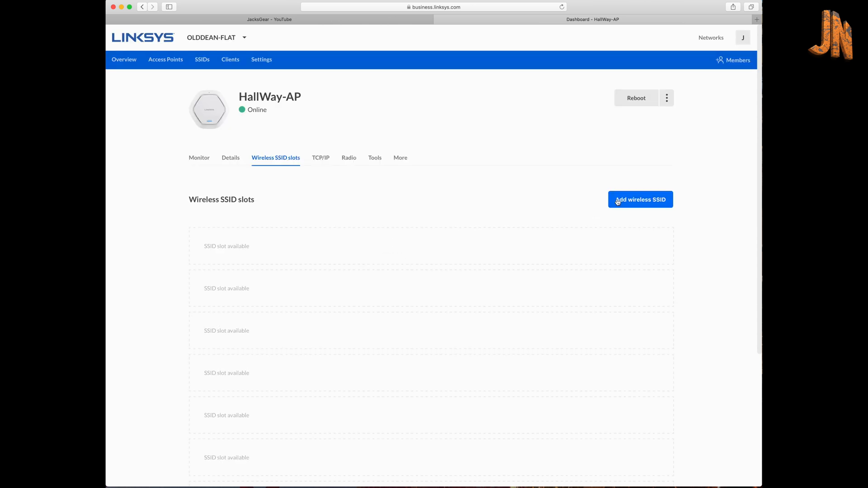
{"action": "left_click", "coordinate": [640, 200]}
{"action": "left_click", "coordinate": [434, 237]}
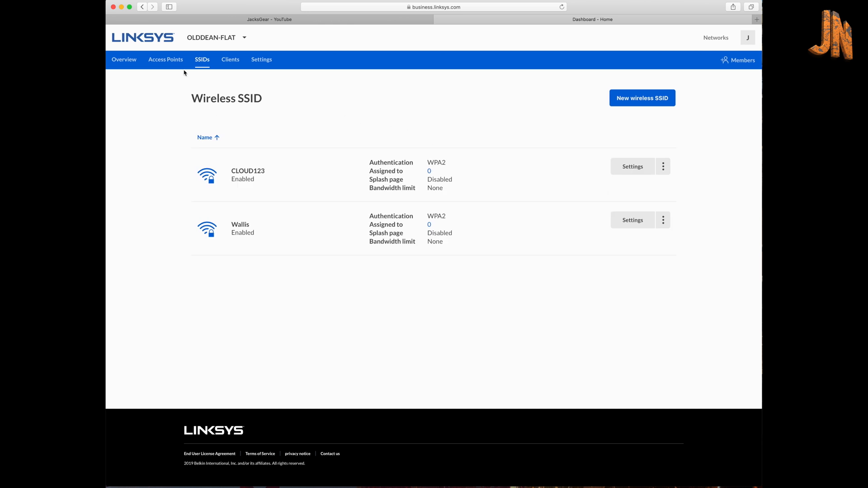
{"action": "left_click", "coordinate": [164, 60]}
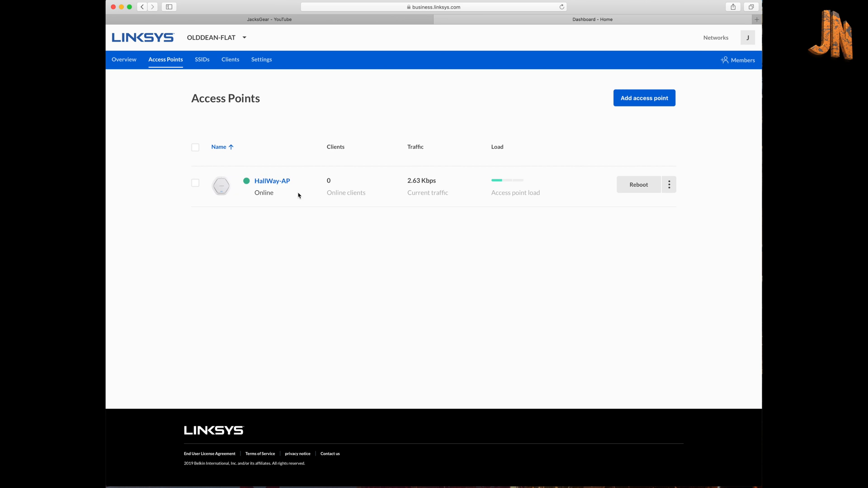
{"action": "left_click", "coordinate": [274, 187]}
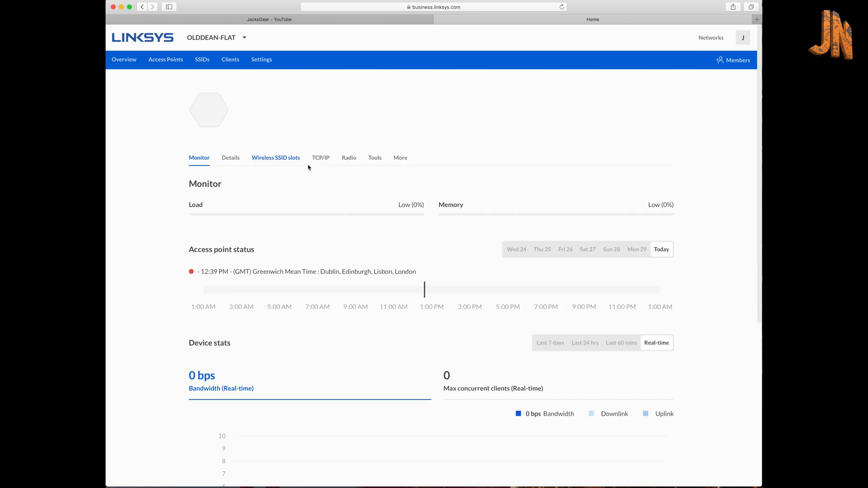
{"action": "left_click", "coordinate": [275, 157]}
- Add the CLOUD123 and Wallis SSIDs back onto HallWay-AP
{"action": "left_click", "coordinate": [639, 201]}
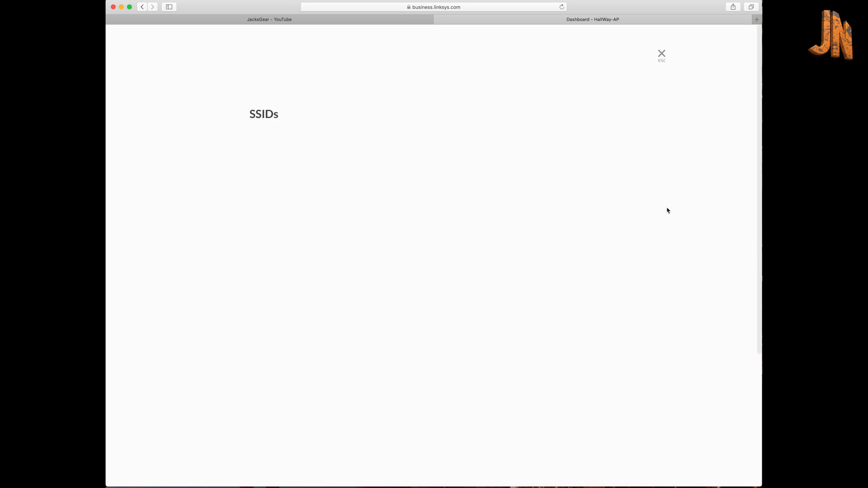
{"action": "left_click", "coordinate": [582, 189]}
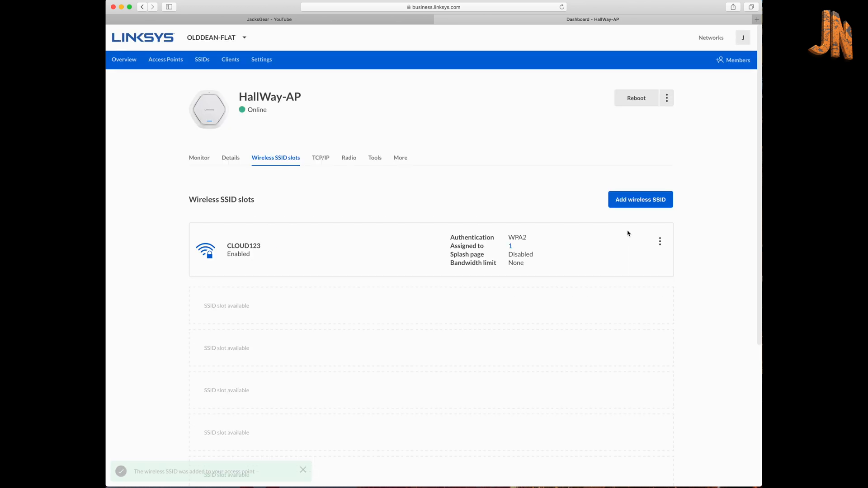
{"action": "left_click", "coordinate": [629, 199]}
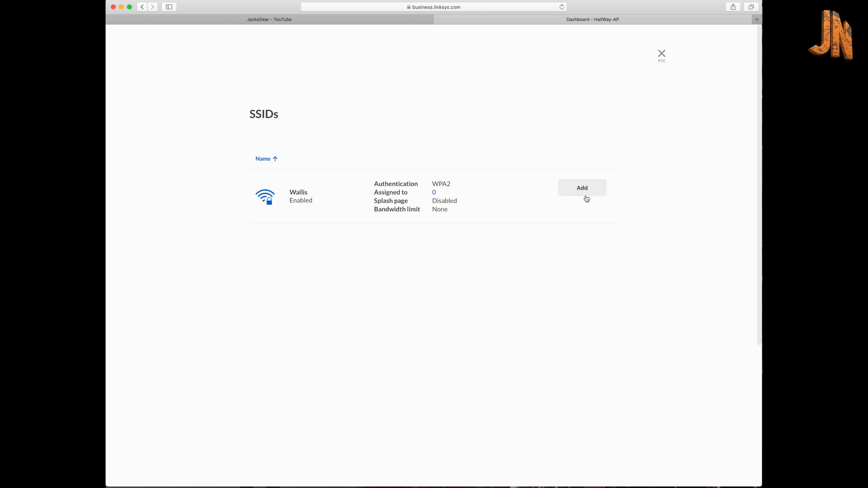
{"action": "left_click", "coordinate": [585, 197]}
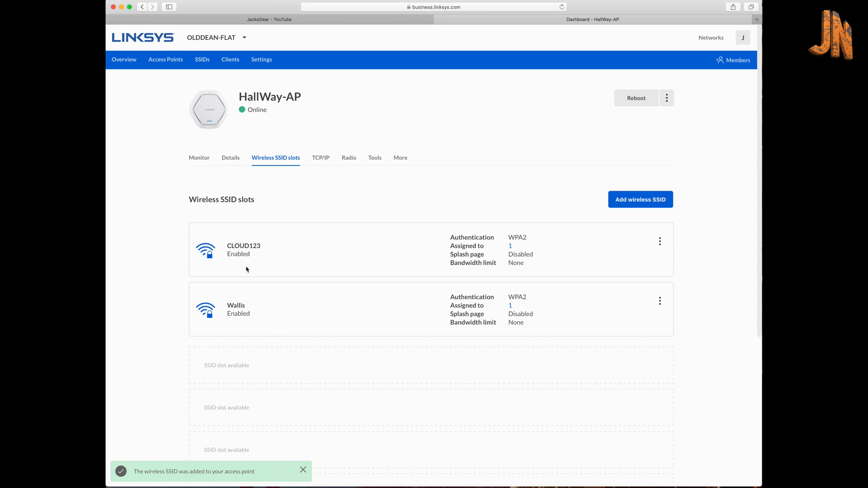
{"action": "scroll", "coordinate": [315, 299], "scroll_direction": "down", "scroll_amount": 5}
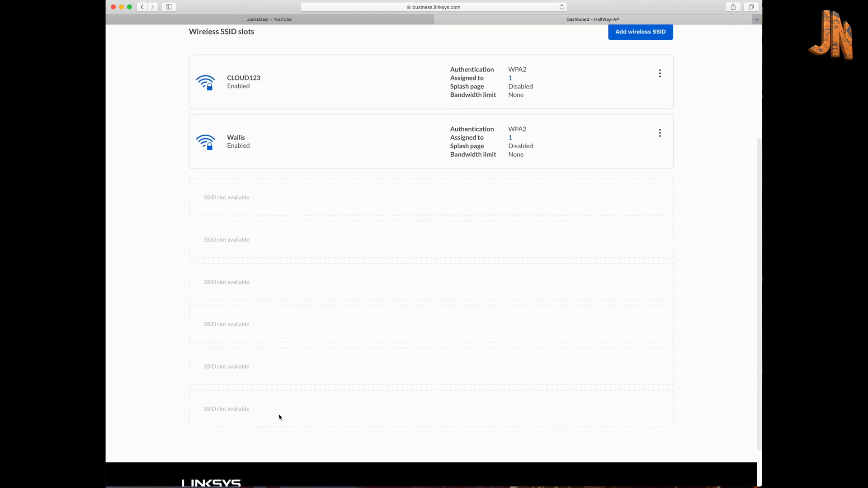
{"action": "scroll", "coordinate": [382, 309], "scroll_direction": "up", "scroll_amount": 2}
{"action": "scroll", "coordinate": [381, 308], "scroll_direction": "up", "scroll_amount": 3}
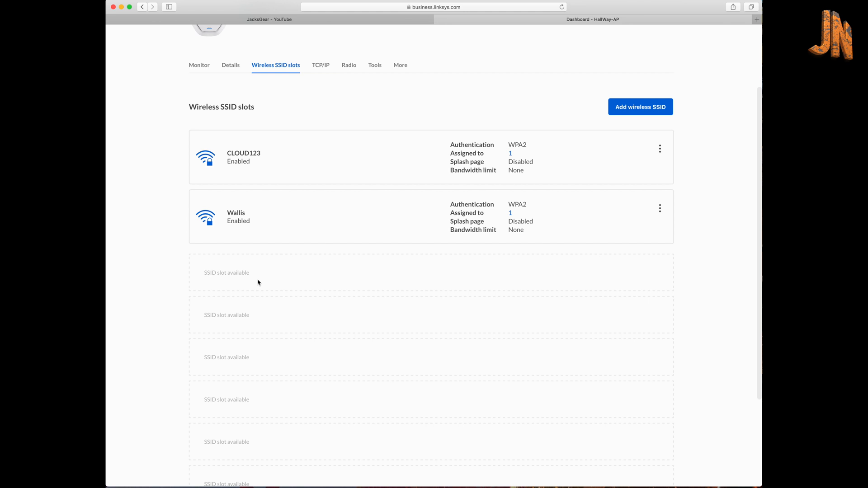
{"action": "scroll", "coordinate": [260, 283], "scroll_direction": "up", "scroll_amount": 5}
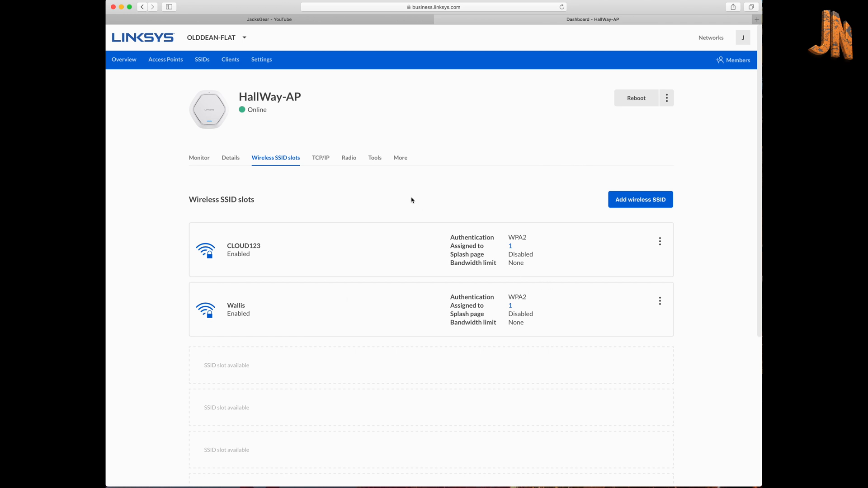
- Review HallWay-AP's TCP/IP, Radio, Tools (ping field) and More settings pages in turn
{"action": "left_click", "coordinate": [321, 158]}
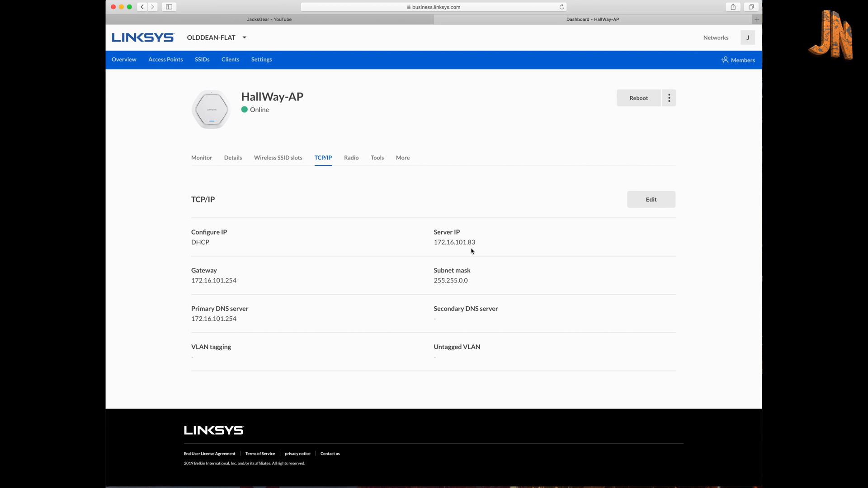
{"action": "left_click", "coordinate": [352, 158]}
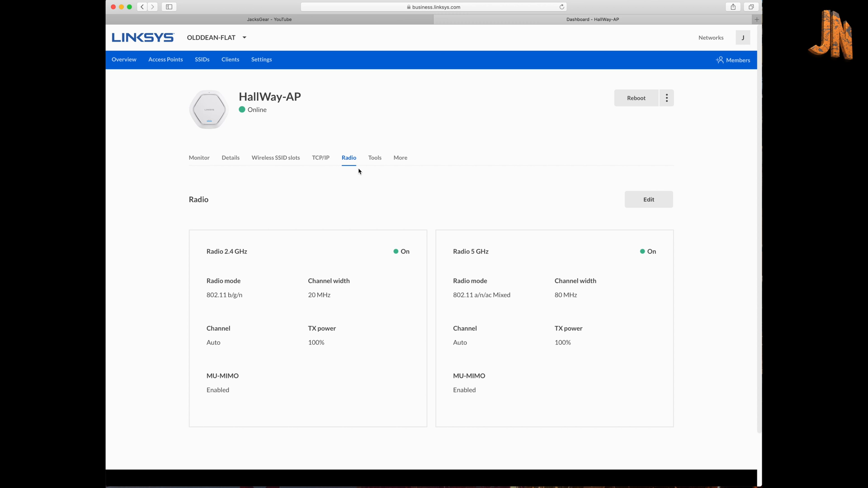
{"action": "left_click", "coordinate": [375, 158]}
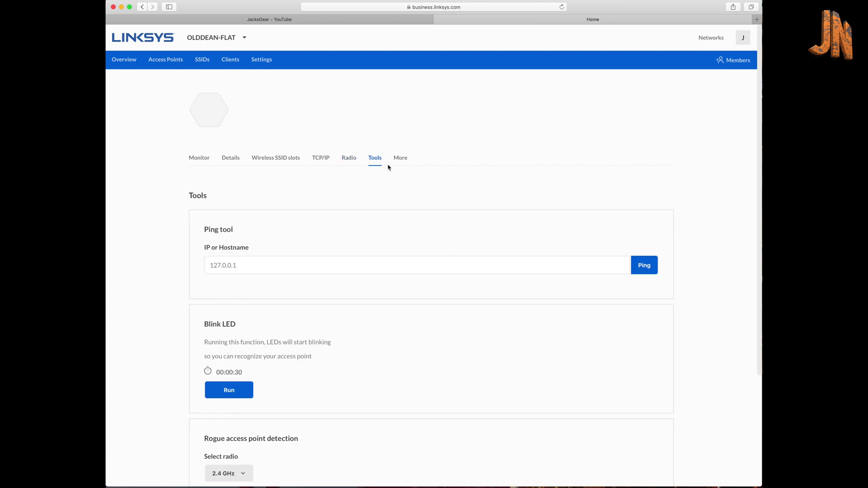
{"action": "left_click", "coordinate": [231, 264]}
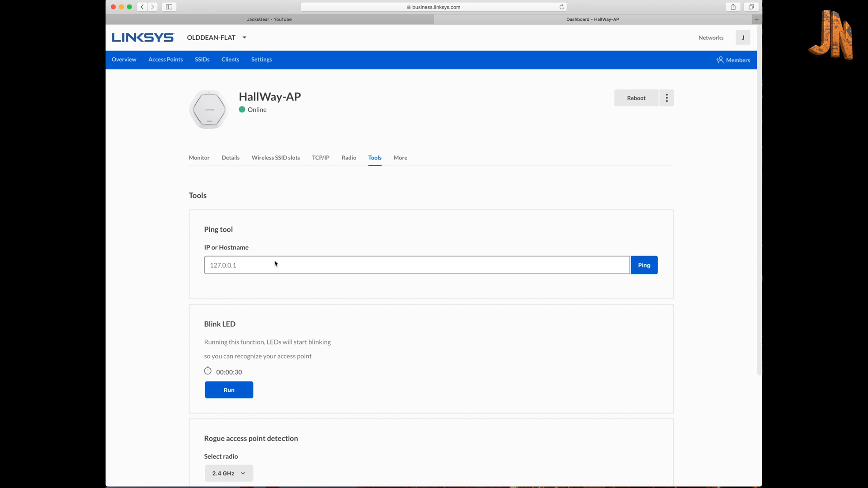
{"action": "scroll", "coordinate": [268, 266], "scroll_direction": "down", "scroll_amount": 5}
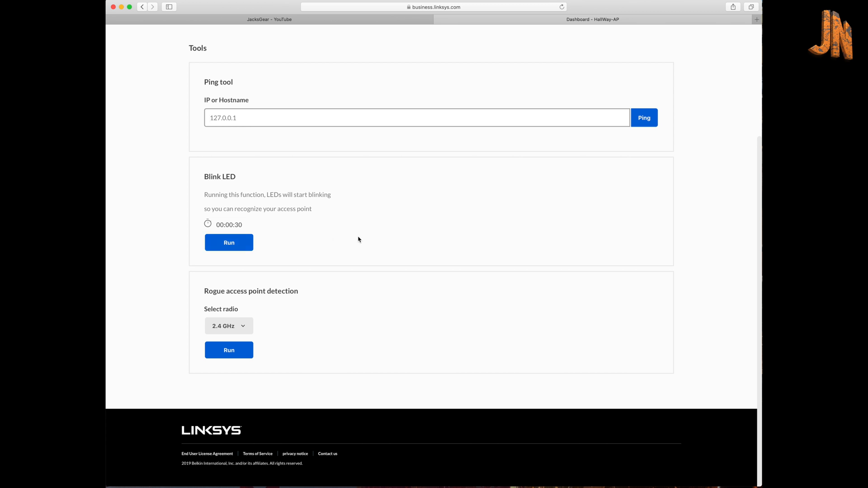
{"action": "scroll", "coordinate": [359, 239], "scroll_direction": "up", "scroll_amount": 5}
{"action": "scroll", "coordinate": [359, 238], "scroll_direction": "up", "scroll_amount": 3}
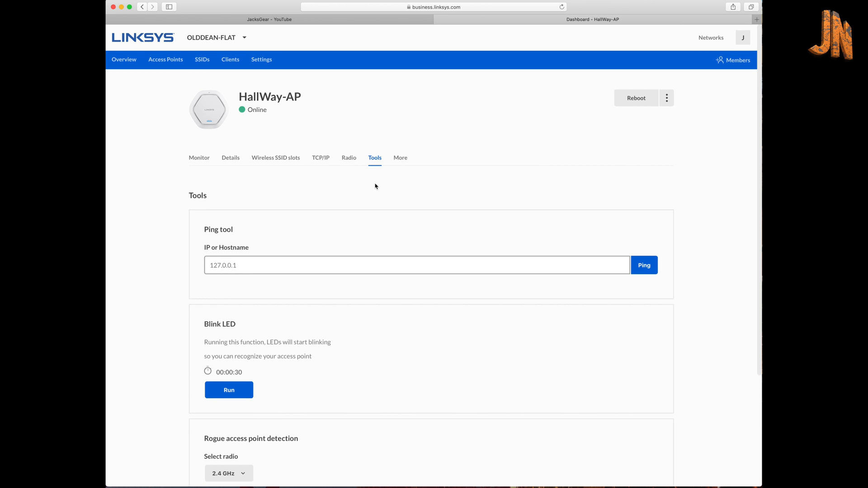
{"action": "left_click", "coordinate": [400, 158]}
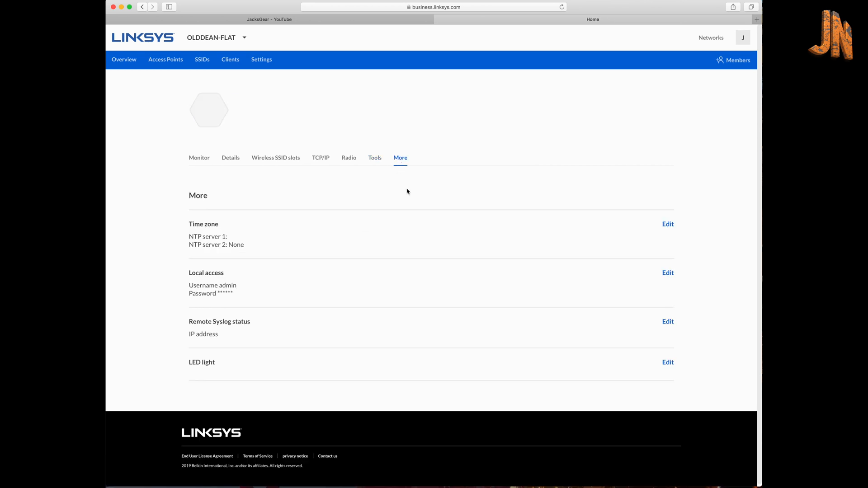
{"action": "scroll", "coordinate": [360, 216], "scroll_direction": "down", "scroll_amount": 3}
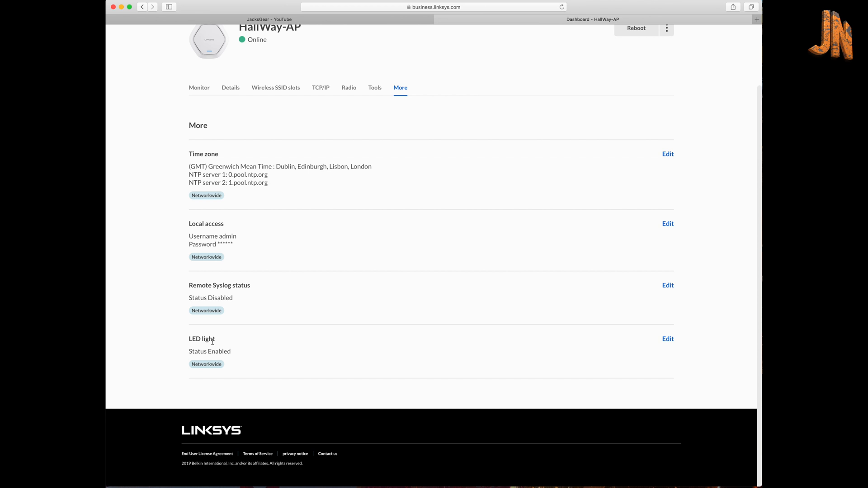
{"action": "scroll", "coordinate": [299, 339], "scroll_direction": "up", "scroll_amount": 5}
{"action": "scroll", "coordinate": [299, 306], "scroll_direction": "up", "scroll_amount": 3}
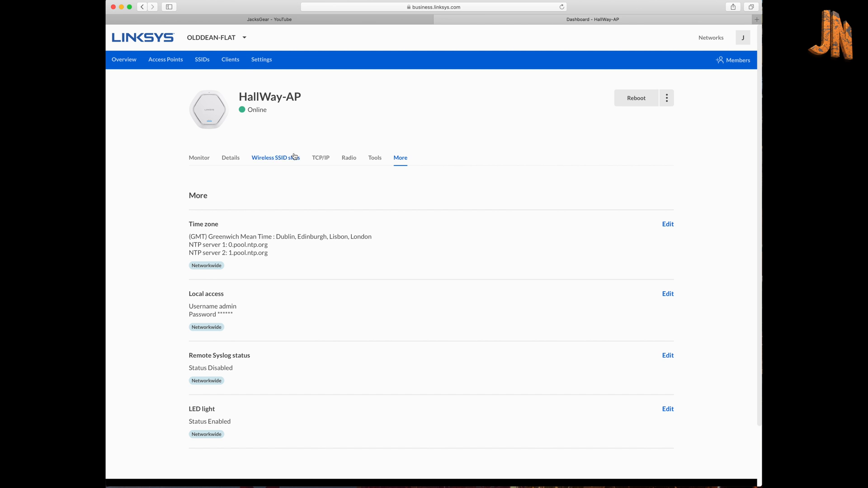
- Switch from OLDDEAN-FLAT to the All networks overview listing OLDDEAN-FLAT, FRD-OFFICE and OD-OFFICE
{"action": "left_click", "coordinate": [225, 39]}
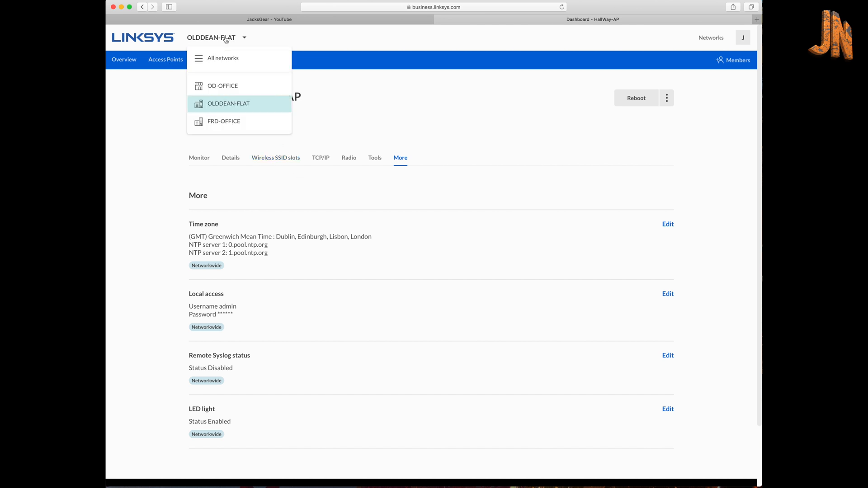
{"action": "left_click", "coordinate": [222, 59]}
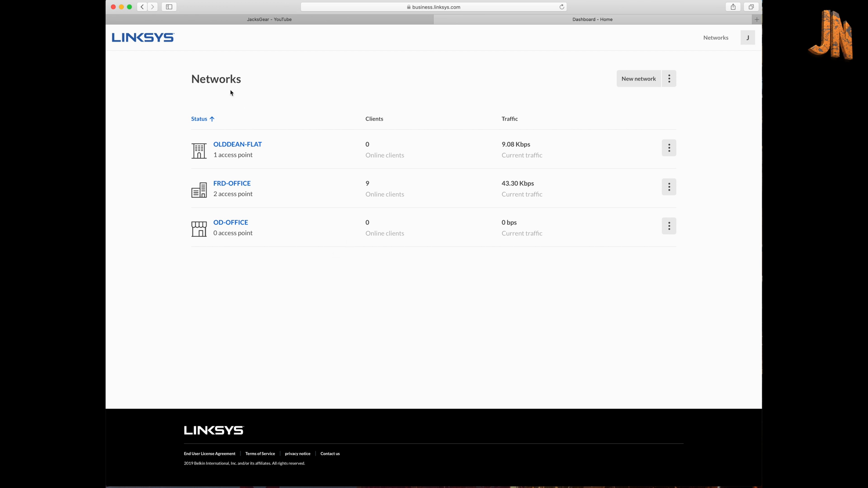
- Open FRD-OFFICE and browse its Access Points, SSIDs, Clients and Settings pages, ending on Clients
{"action": "left_click", "coordinate": [233, 184]}
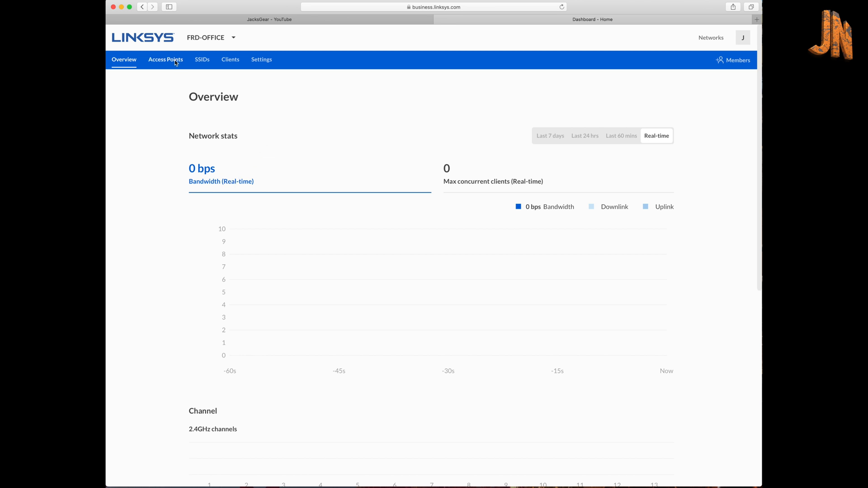
{"action": "left_click", "coordinate": [165, 60]}
{"action": "left_click", "coordinate": [201, 60]}
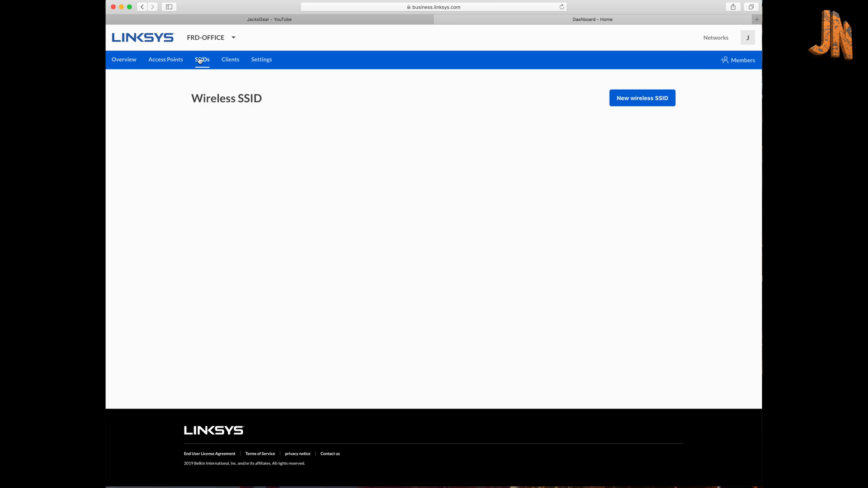
{"action": "left_click", "coordinate": [230, 61]}
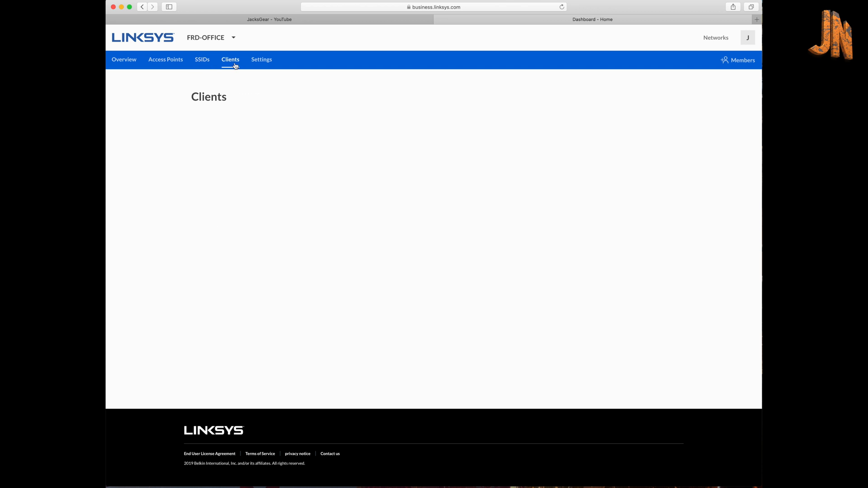
{"action": "left_click", "coordinate": [263, 60]}
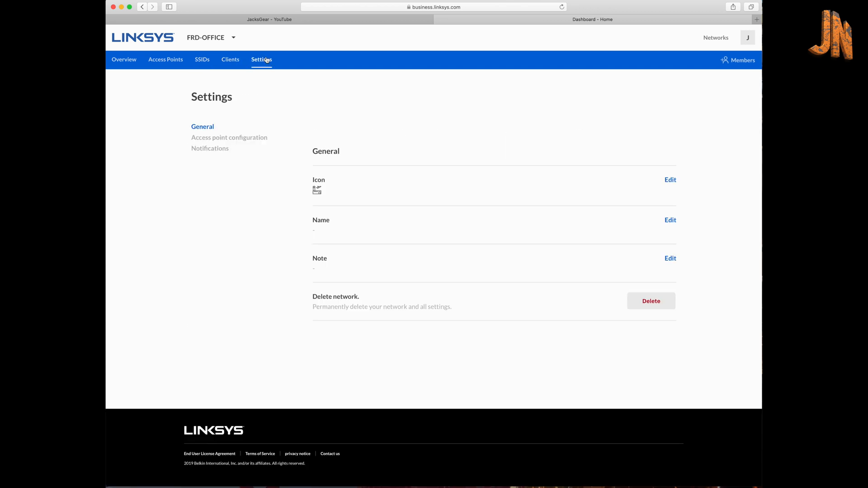
{"action": "left_click", "coordinate": [231, 59]}
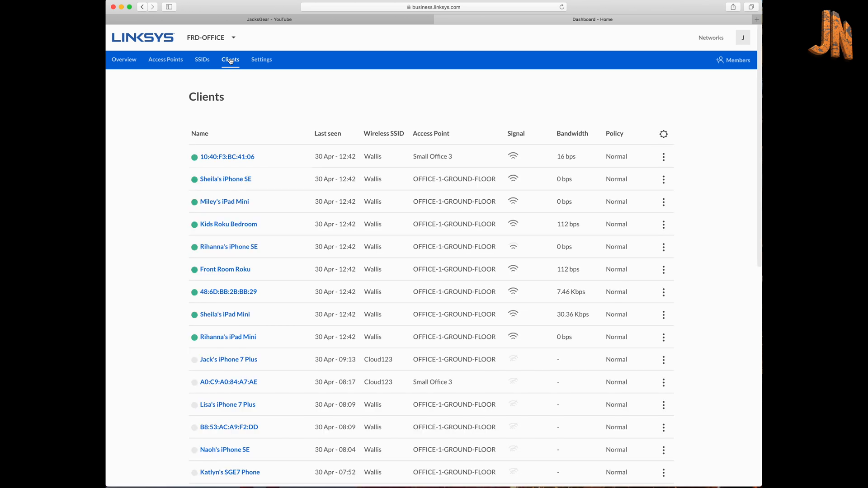
{"action": "scroll", "coordinate": [319, 155], "scroll_direction": "down", "scroll_amount": 3}
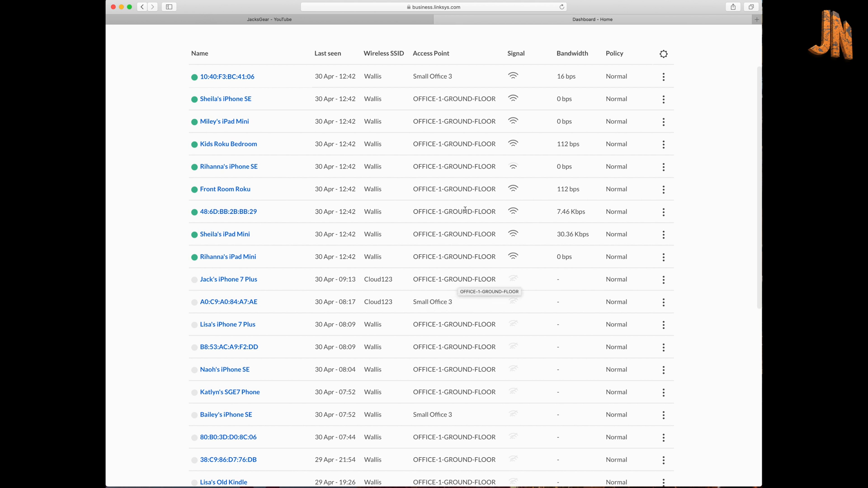
{"action": "scroll", "coordinate": [454, 303], "scroll_direction": "down", "scroll_amount": 5}
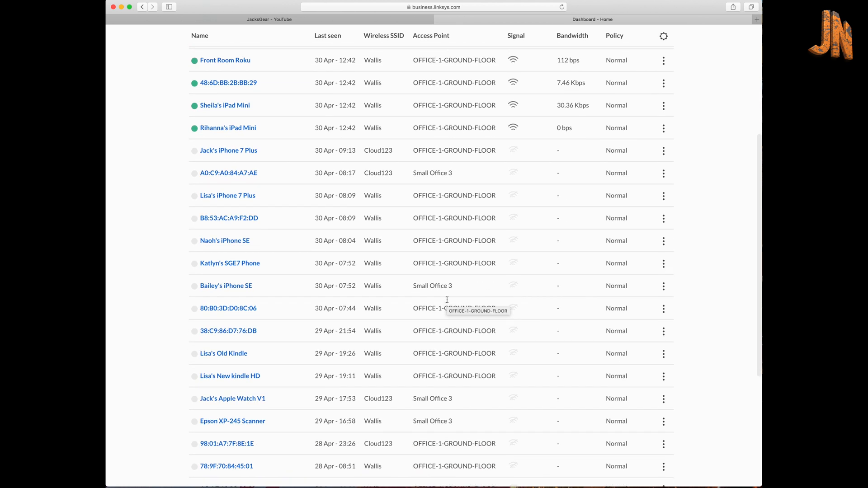
{"action": "scroll", "coordinate": [448, 302], "scroll_direction": "down", "scroll_amount": 3}
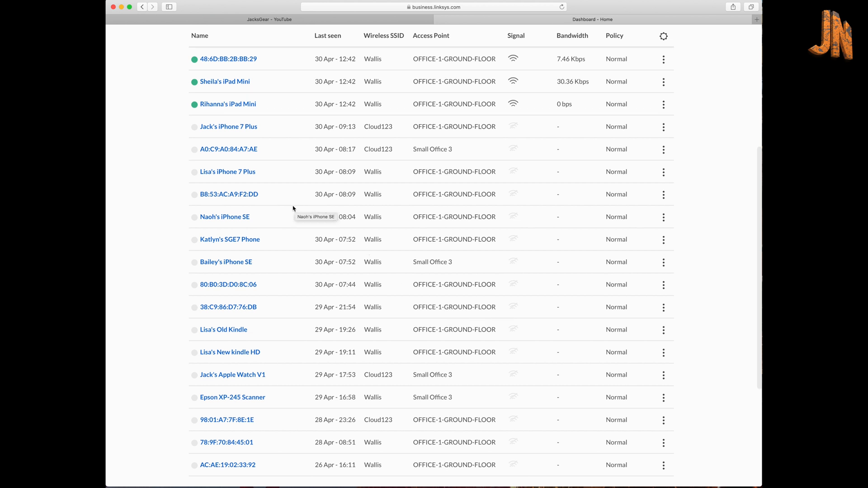
{"action": "scroll", "coordinate": [312, 210], "scroll_direction": "up", "scroll_amount": 2}
{"action": "scroll", "coordinate": [299, 209], "scroll_direction": "up", "scroll_amount": 3}
{"action": "scroll", "coordinate": [292, 209], "scroll_direction": "down", "scroll_amount": 3}
{"action": "scroll", "coordinate": [292, 218], "scroll_direction": "down", "scroll_amount": 3}
{"action": "scroll", "coordinate": [293, 223], "scroll_direction": "up", "scroll_amount": 4}
{"action": "scroll", "coordinate": [292, 227], "scroll_direction": "up", "scroll_amount": 3}
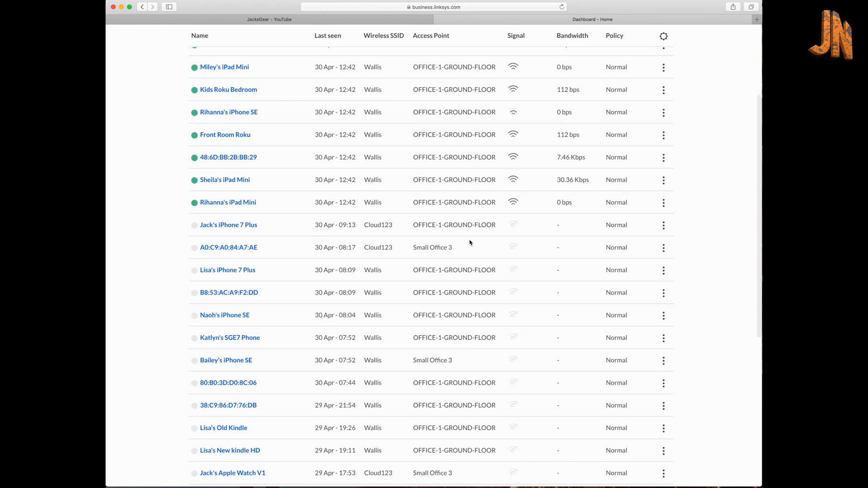
{"action": "scroll", "coordinate": [470, 242], "scroll_direction": "down", "scroll_amount": 3}
{"action": "scroll", "coordinate": [470, 243], "scroll_direction": "down", "scroll_amount": 4}
{"action": "scroll", "coordinate": [470, 243], "scroll_direction": "down", "scroll_amount": 2}
{"action": "scroll", "coordinate": [470, 243], "scroll_direction": "up", "scroll_amount": 5}
{"action": "scroll", "coordinate": [470, 241], "scroll_direction": "down", "scroll_amount": 2}
{"action": "scroll", "coordinate": [470, 241], "scroll_direction": "down", "scroll_amount": 6}
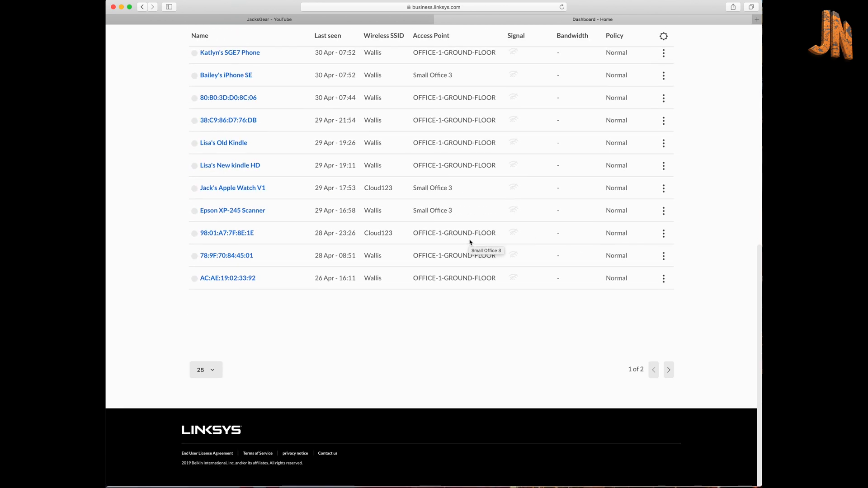
{"action": "scroll", "coordinate": [470, 242], "scroll_direction": "up", "scroll_amount": 8}
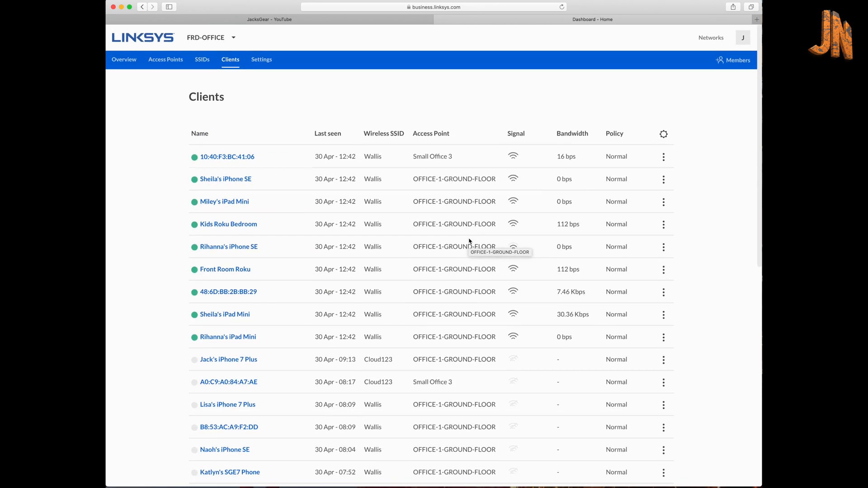